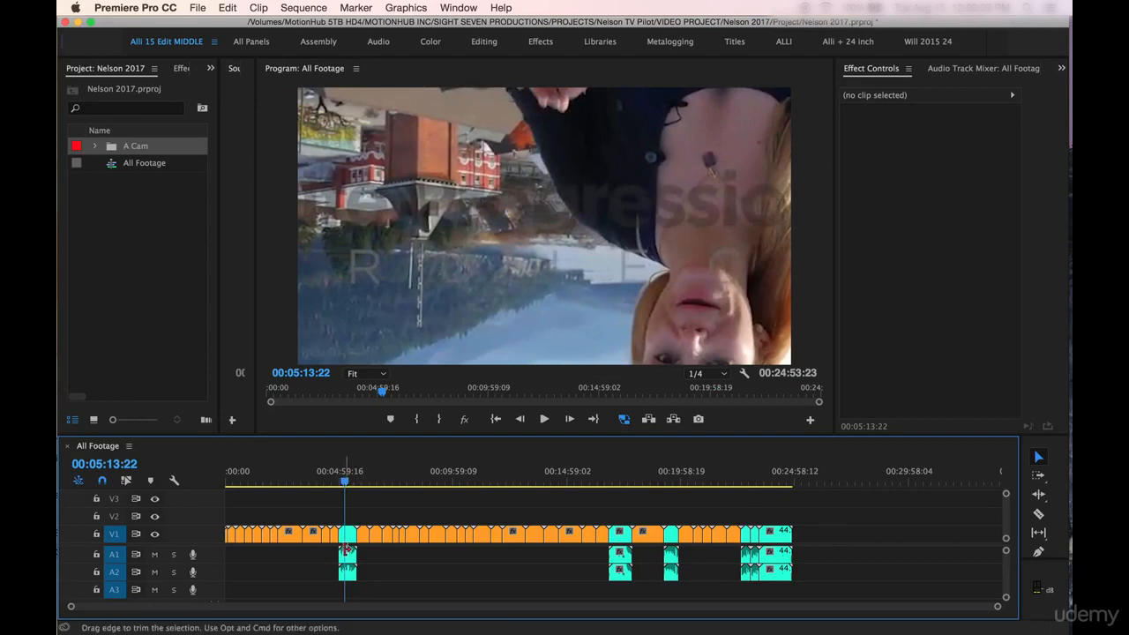
Step: Examine the audio of clip 12.mp4 in the All Footage sequence up close
{"action": "key", "text": "equal"}
{"action": "key", "text": "equal"}
{"action": "key", "text": "equal"}
{"action": "key", "text": "equal"}
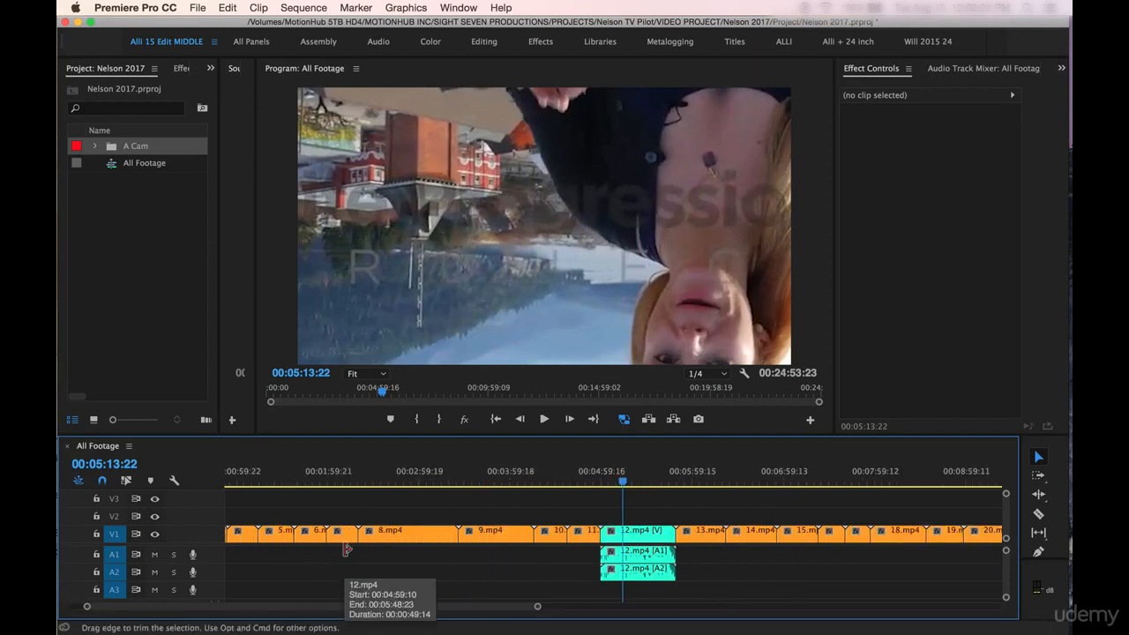
{"action": "scroll", "coordinate": [458, 572], "scroll_direction": "right", "scroll_amount": 3}
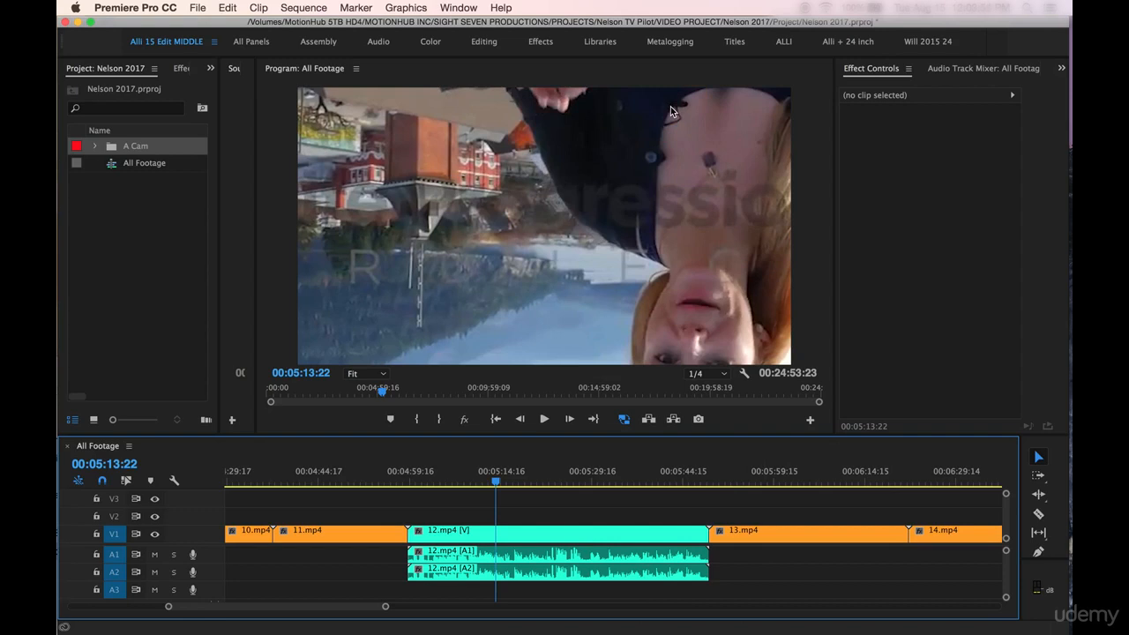
{"action": "key", "text": "minus"}
{"action": "key", "text": "minus"}
{"action": "key", "text": "minus"}
{"action": "key", "text": "minus"}
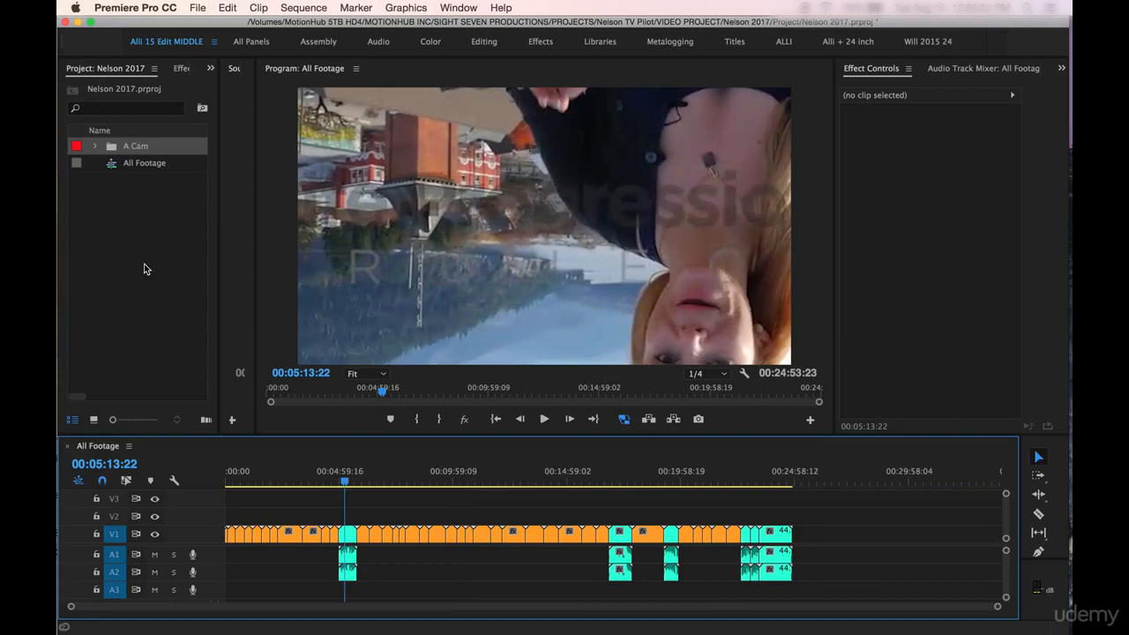
Step: Switch to Finder and import the H6 folder from Nelson 2017 into the Premiere Pro project, and widen the project area
{"action": "key", "text": "super+Tab"}
{"action": "key", "text": "super+Tab"}
{"action": "key", "text": "super+Tab"}
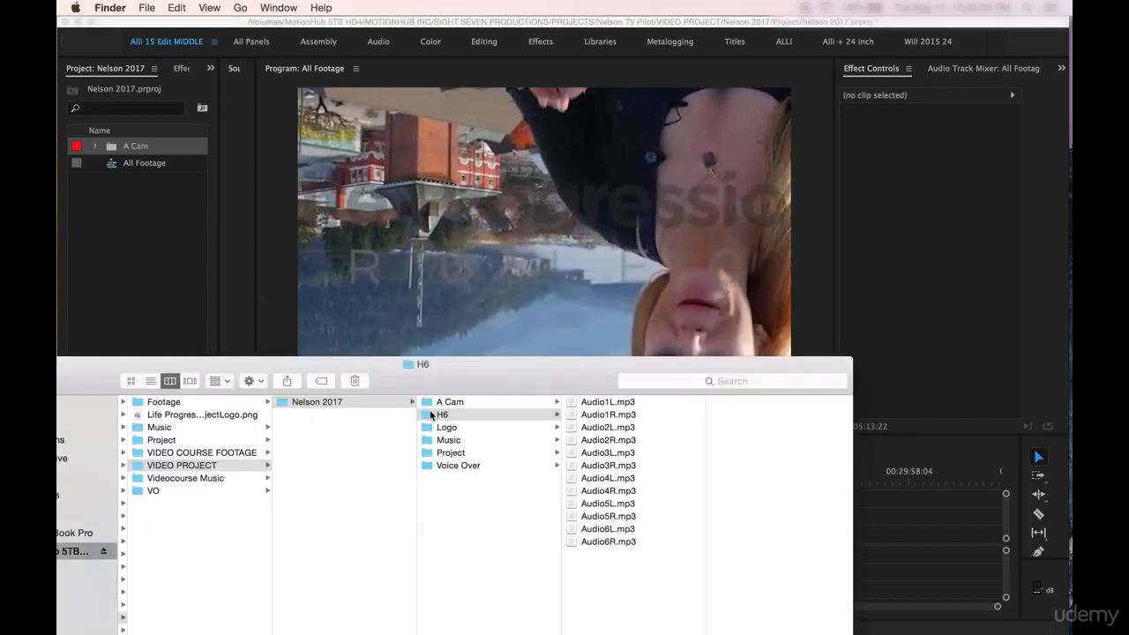
{"action": "left_click_drag", "start_coordinate": [430, 415], "coordinate": [130, 284]}
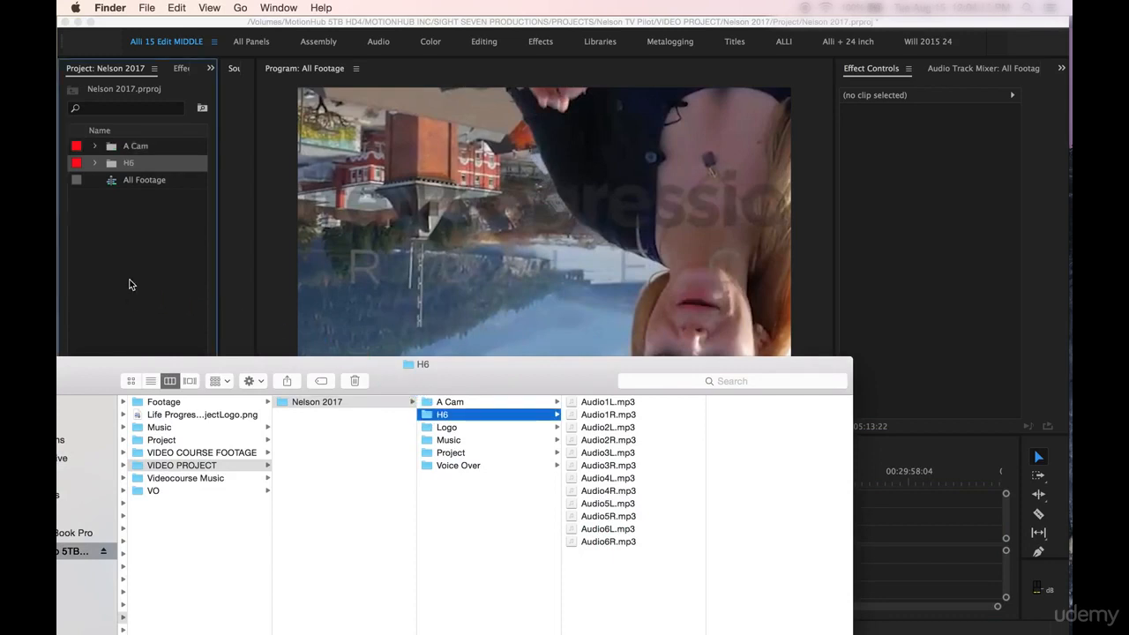
{"action": "left_click", "coordinate": [97, 164]}
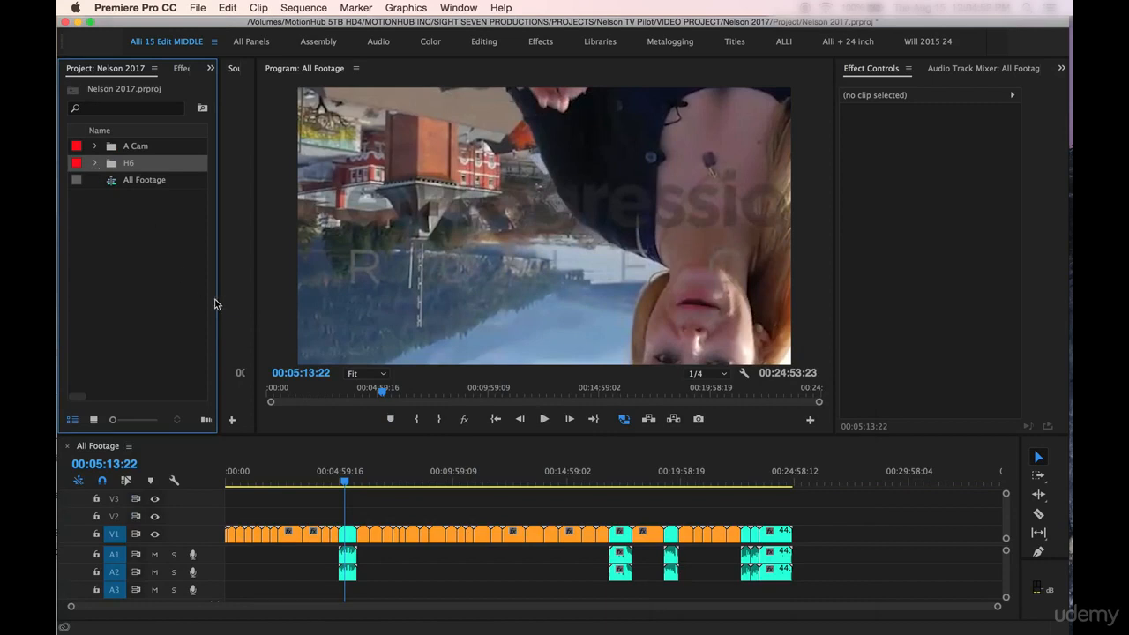
{"action": "left_click_drag", "start_coordinate": [218, 300], "coordinate": [310, 304]}
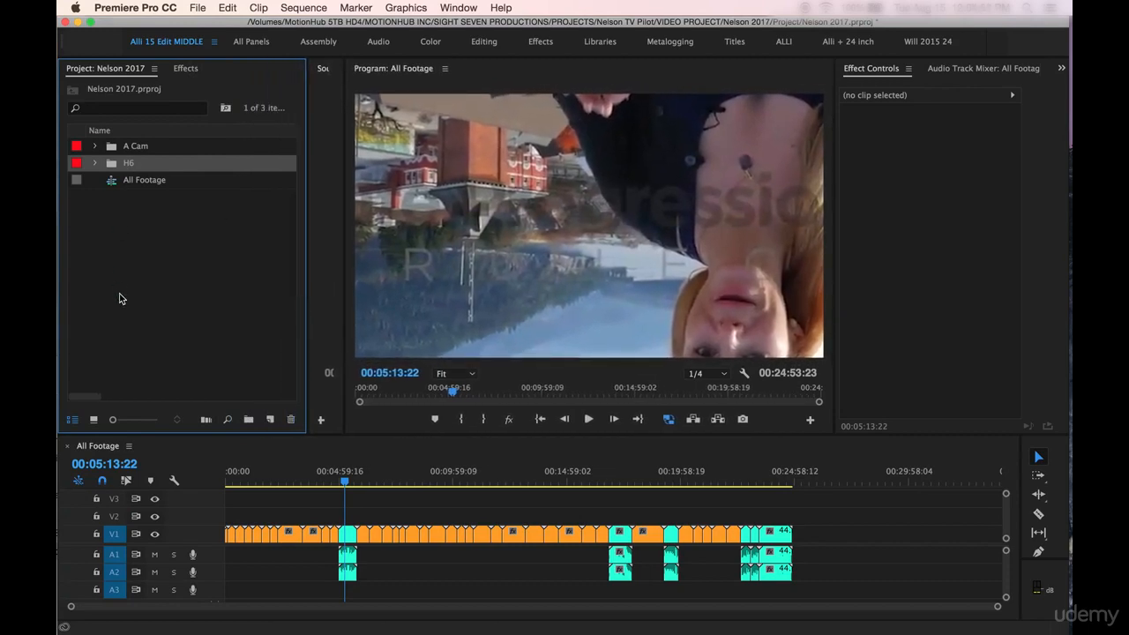
Step: Duplicate the All Footage sequence and rename the copy Dialogue
{"action": "mouse_move", "coordinate": [125, 185]}
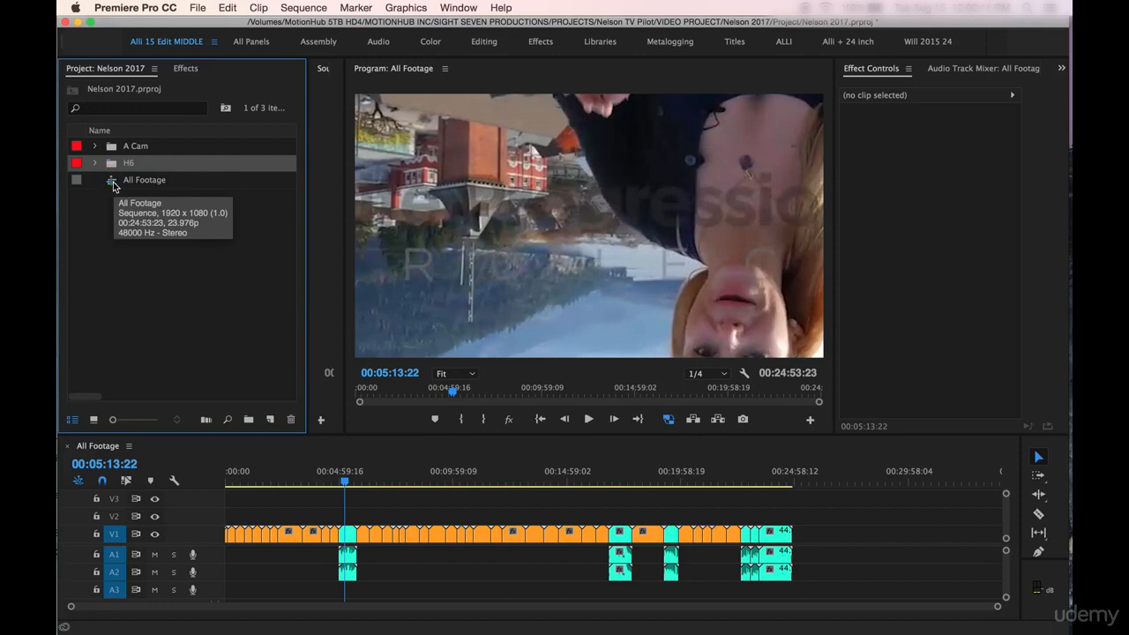
{"action": "right_click", "coordinate": [113, 184]}
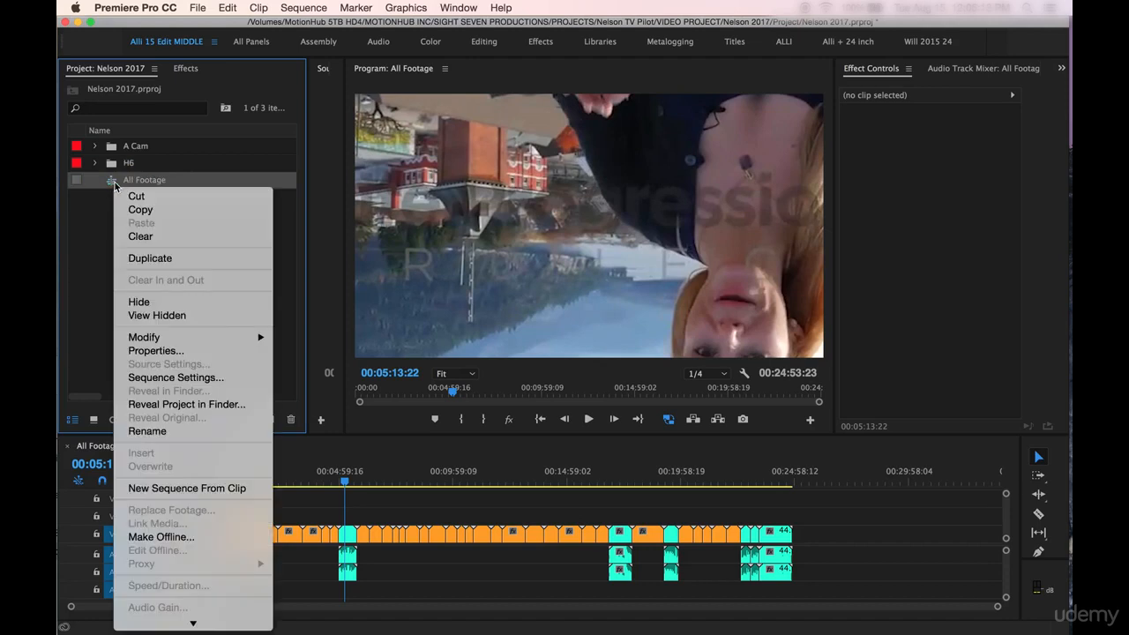
{"action": "left_click", "coordinate": [148, 257]}
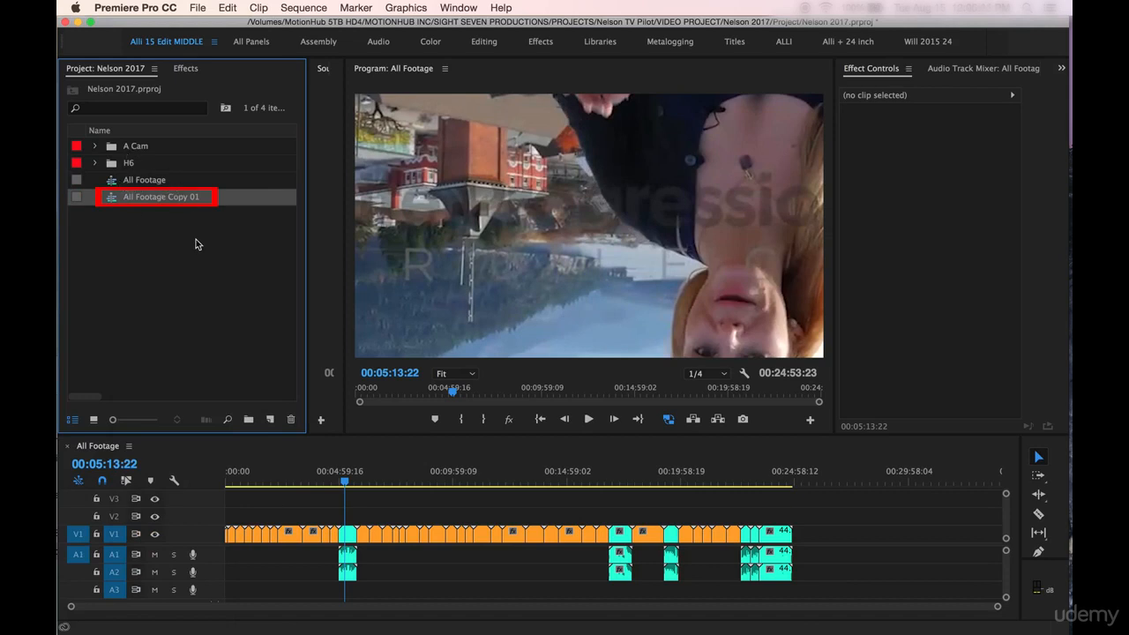
{"action": "left_click", "coordinate": [145, 200]}
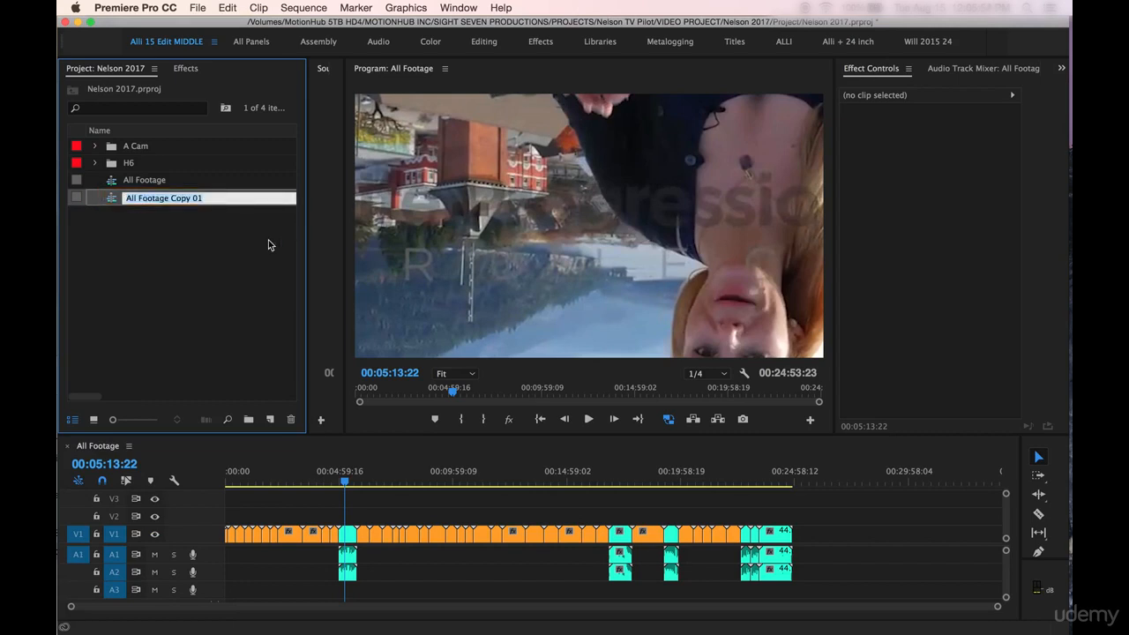
{"action": "type", "text": "Dial"}
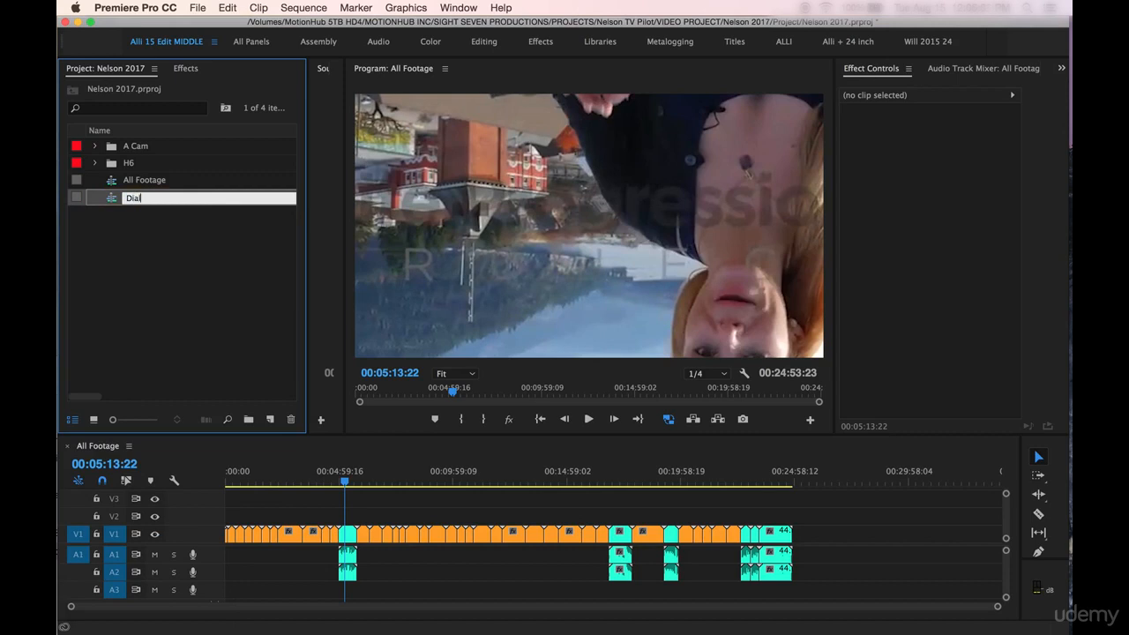
{"action": "type", "text": "ogue"}
{"action": "key", "text": "Return"}
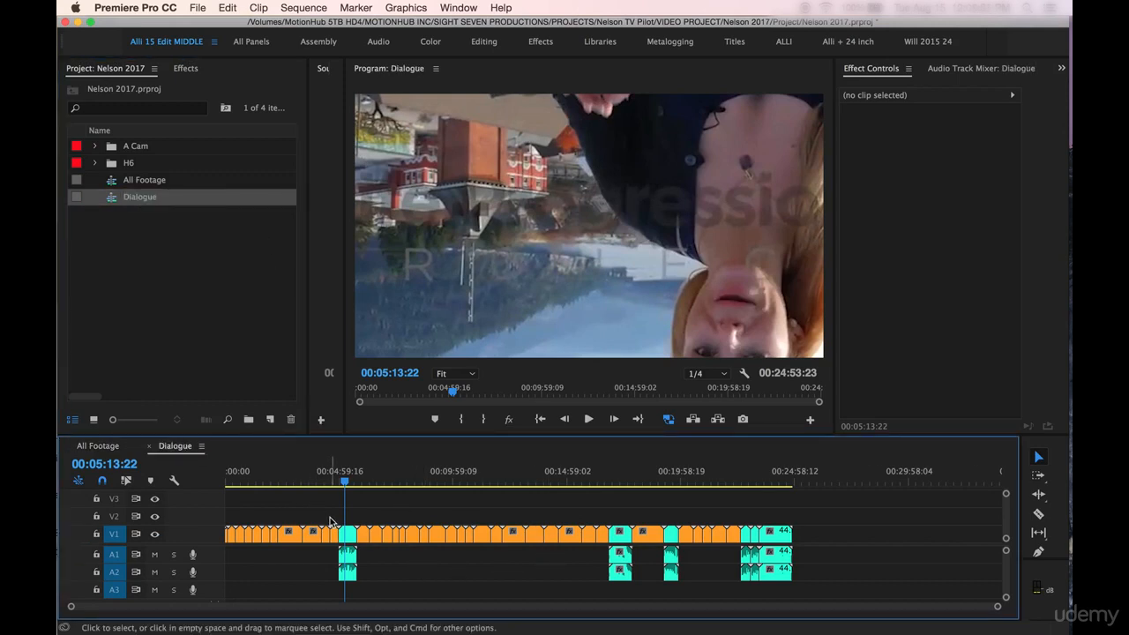
Step: Delete all the orange video clips without audio from the Dialogue sequence, keeping only the clips with sound
{"action": "left_click_drag", "start_coordinate": [333, 519], "coordinate": [212, 546]}
{"action": "key", "text": "Delete"}
{"action": "left_click_drag", "start_coordinate": [363, 519], "coordinate": [607, 533]}
{"action": "key", "text": "Delete"}
{"action": "left_click", "coordinate": [651, 540]}
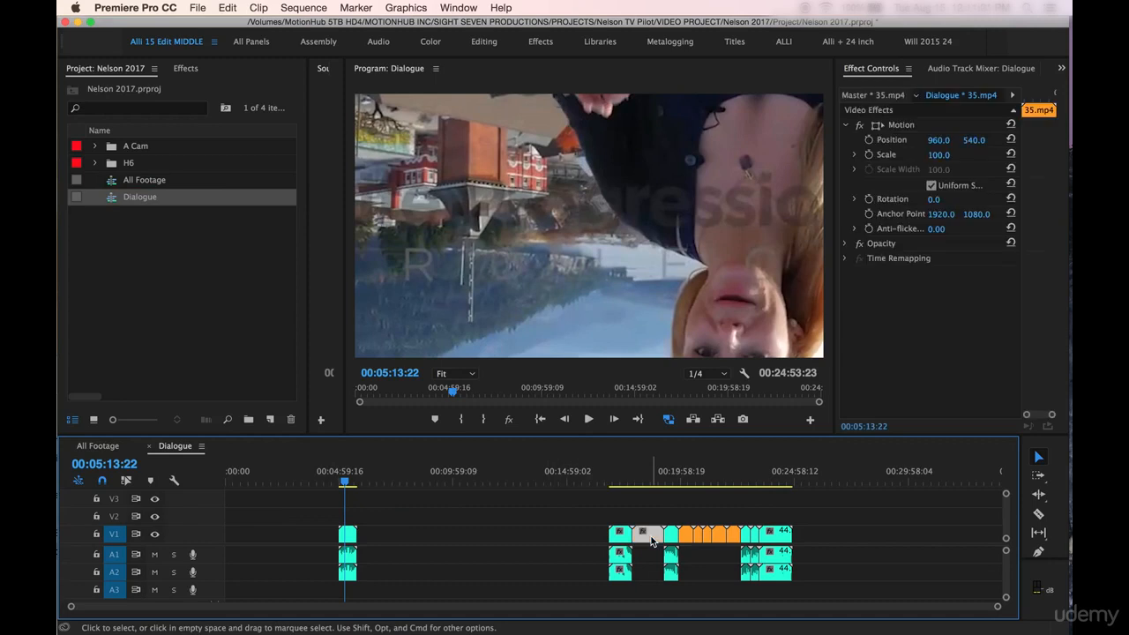
{"action": "key", "text": "Delete"}
{"action": "left_click_drag", "start_coordinate": [736, 520], "coordinate": [686, 537]}
{"action": "key", "text": "Delete"}
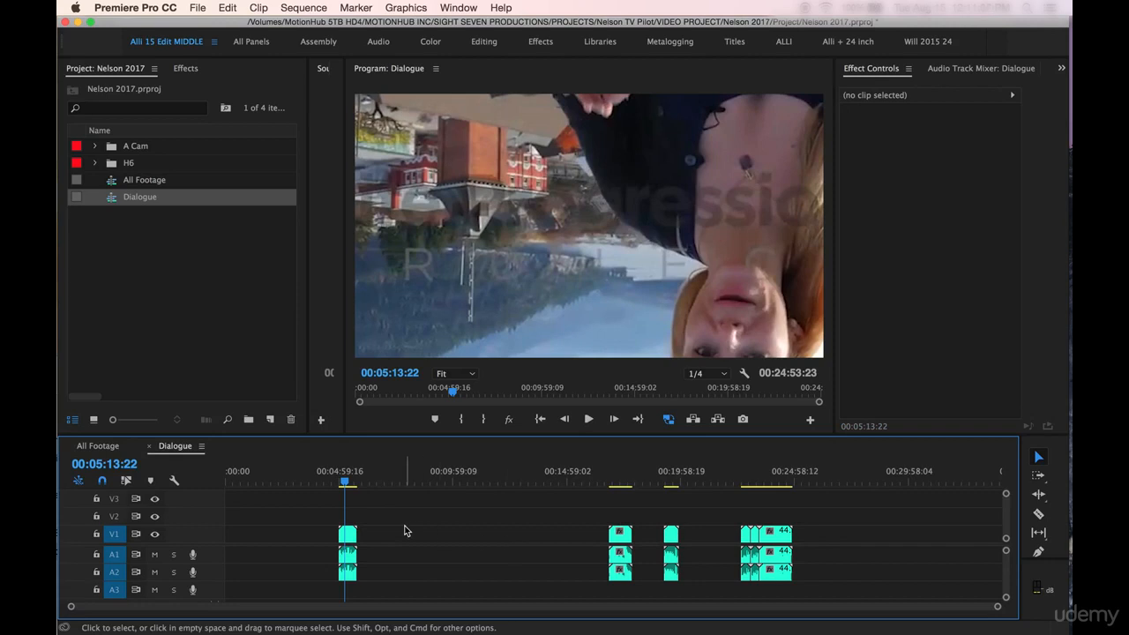
Step: Place Audio1L.mp3 from the H6 bin on audio track A3, shortly after clip 12.mp4
{"action": "key", "text": "equal"}
{"action": "key", "text": "equal"}
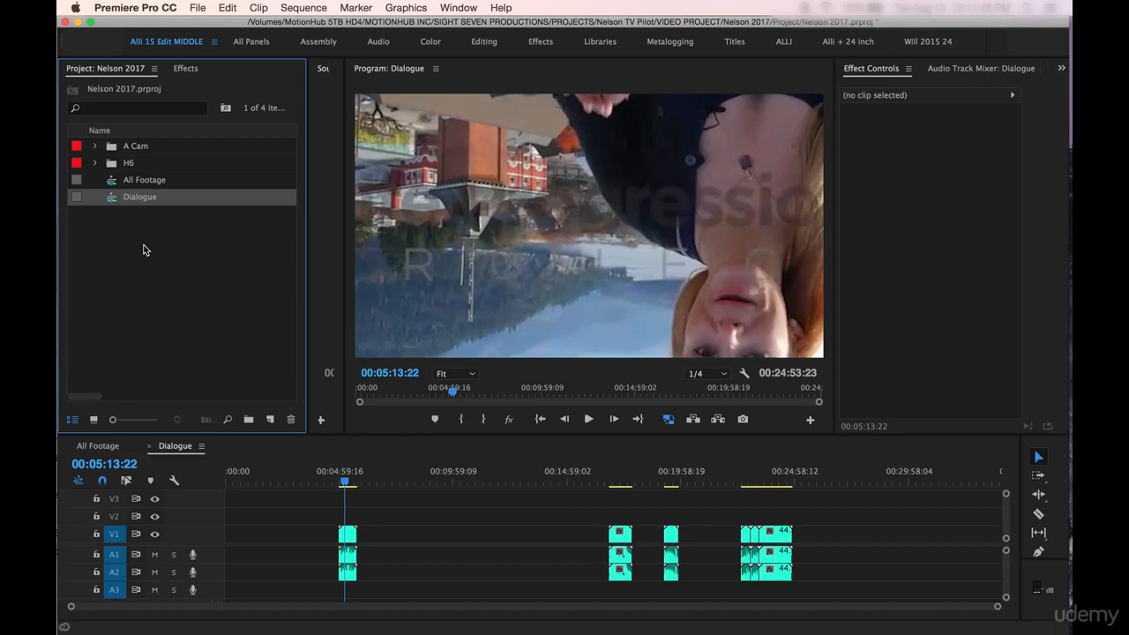
{"action": "left_click", "coordinate": [94, 163]}
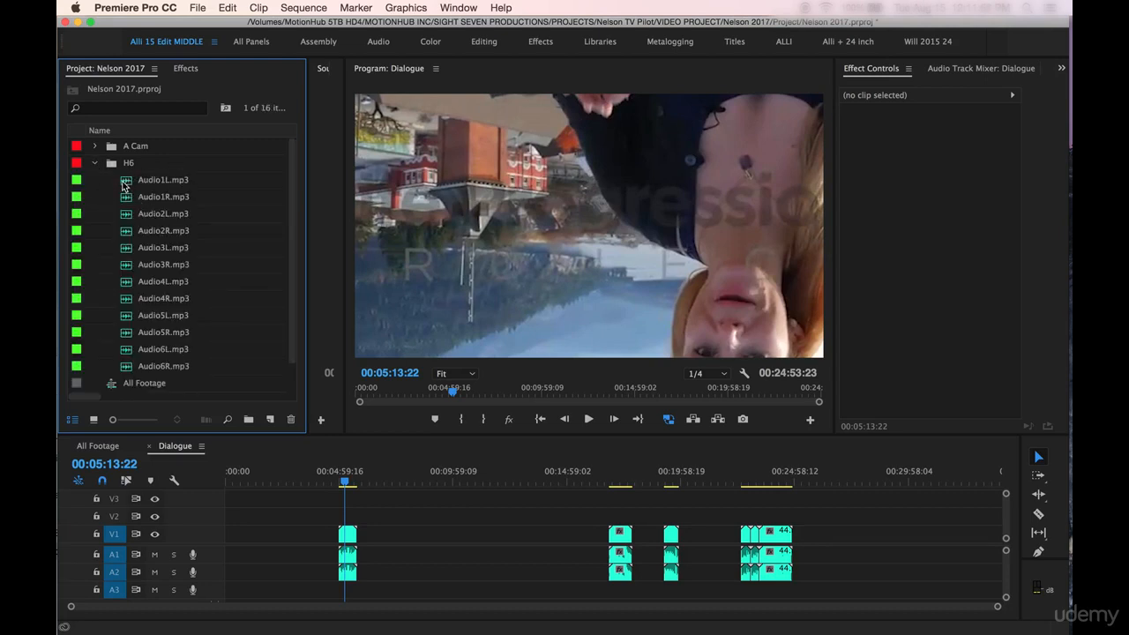
{"action": "left_click", "coordinate": [124, 184]}
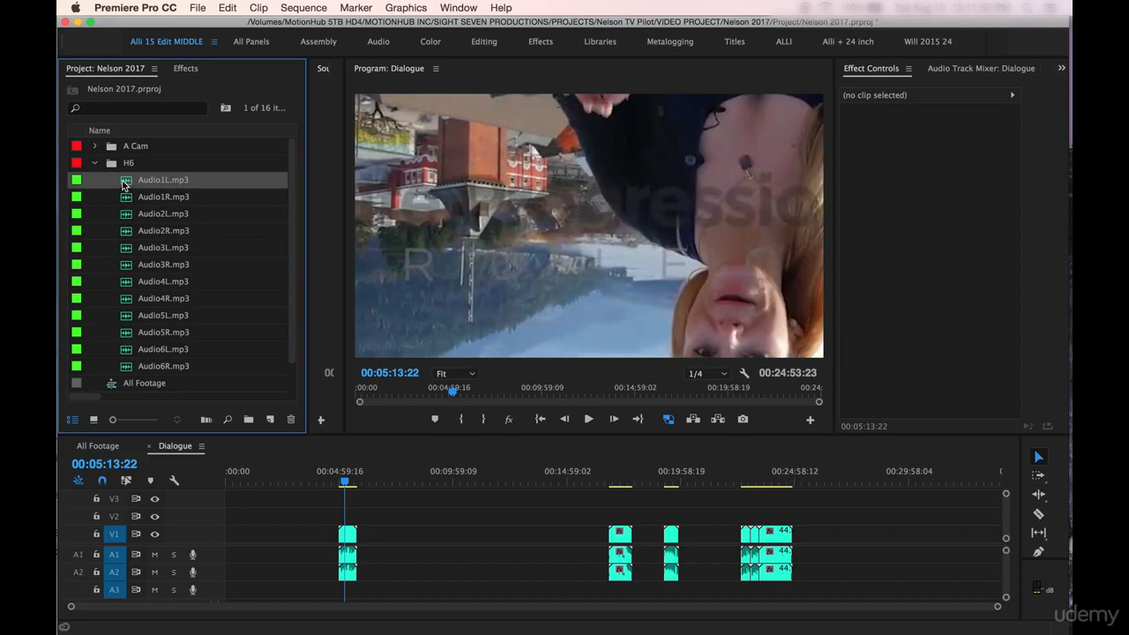
{"action": "left_click_drag", "start_coordinate": [123, 184], "coordinate": [390, 584]}
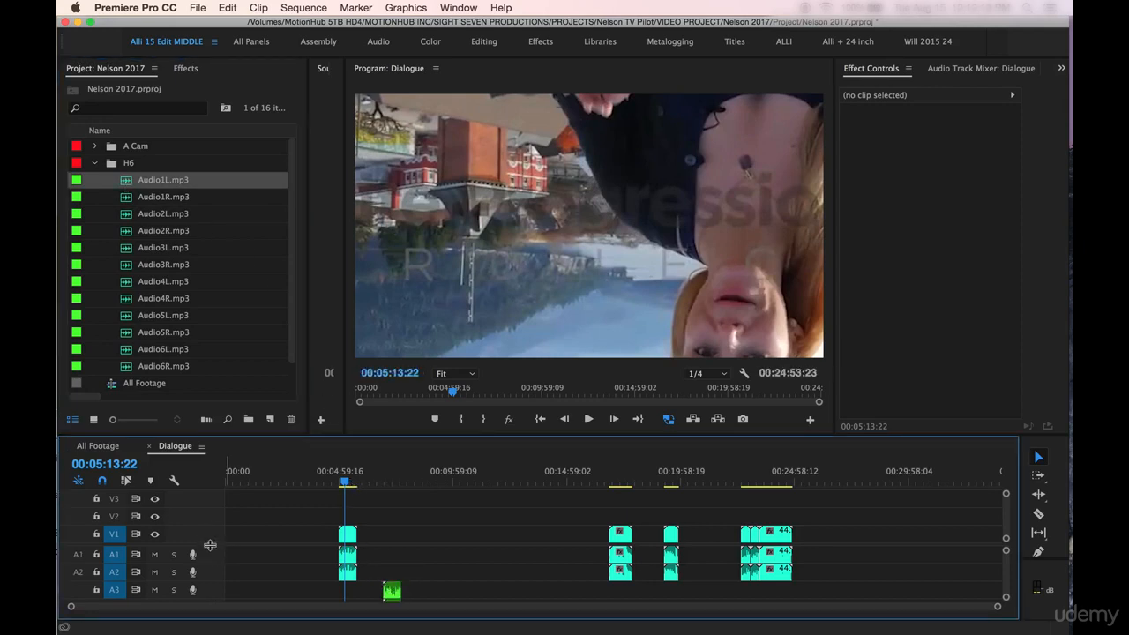
Step: Synchronize clip 12.mp4 with Audio1L.mp3 by Audio, using track channel 1
{"action": "scroll", "coordinate": [209, 545], "scroll_direction": "down", "scroll_amount": 2}
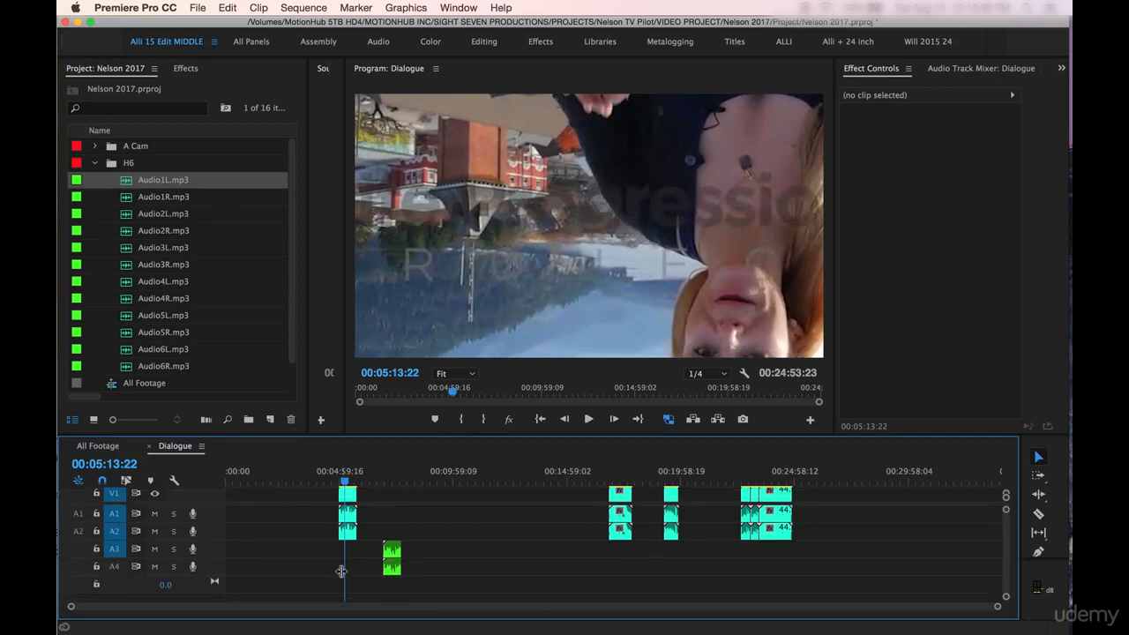
{"action": "key", "text": "equal"}
{"action": "key", "text": "equal"}
{"action": "left_click_drag", "start_coordinate": [567, 492], "coordinate": [826, 569]}
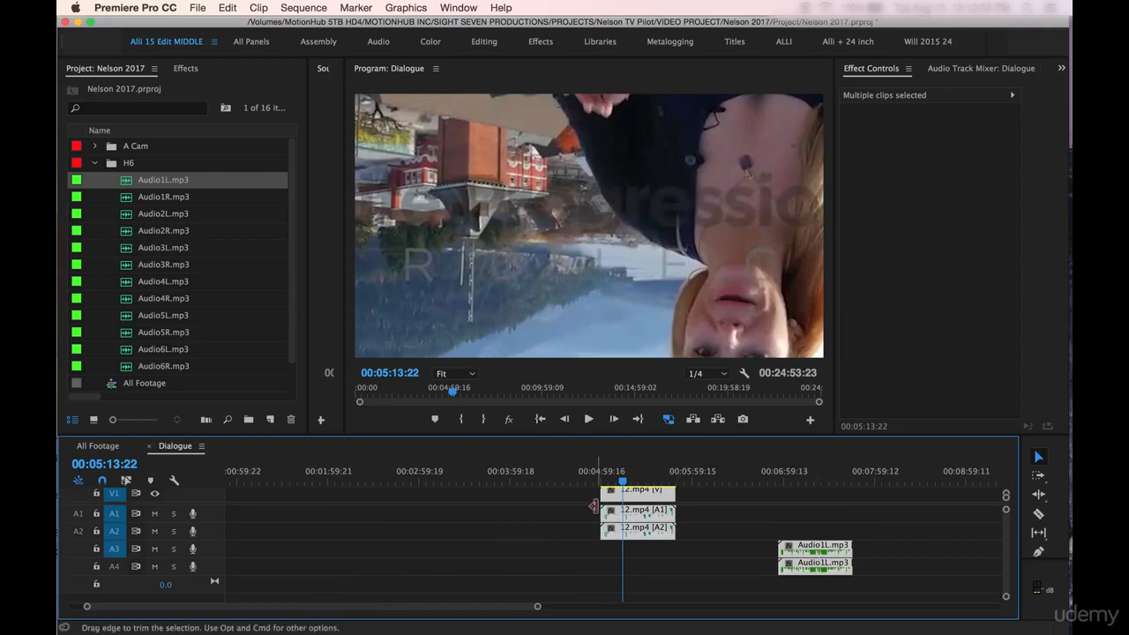
{"action": "right_click", "coordinate": [809, 553]}
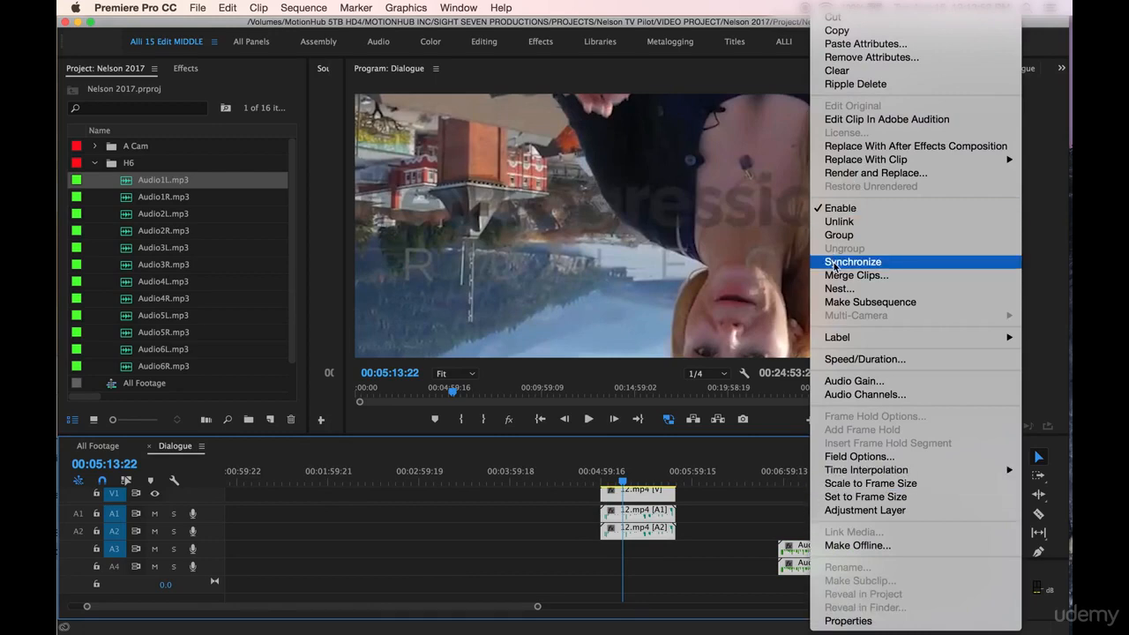
{"action": "left_click", "coordinate": [895, 265]}
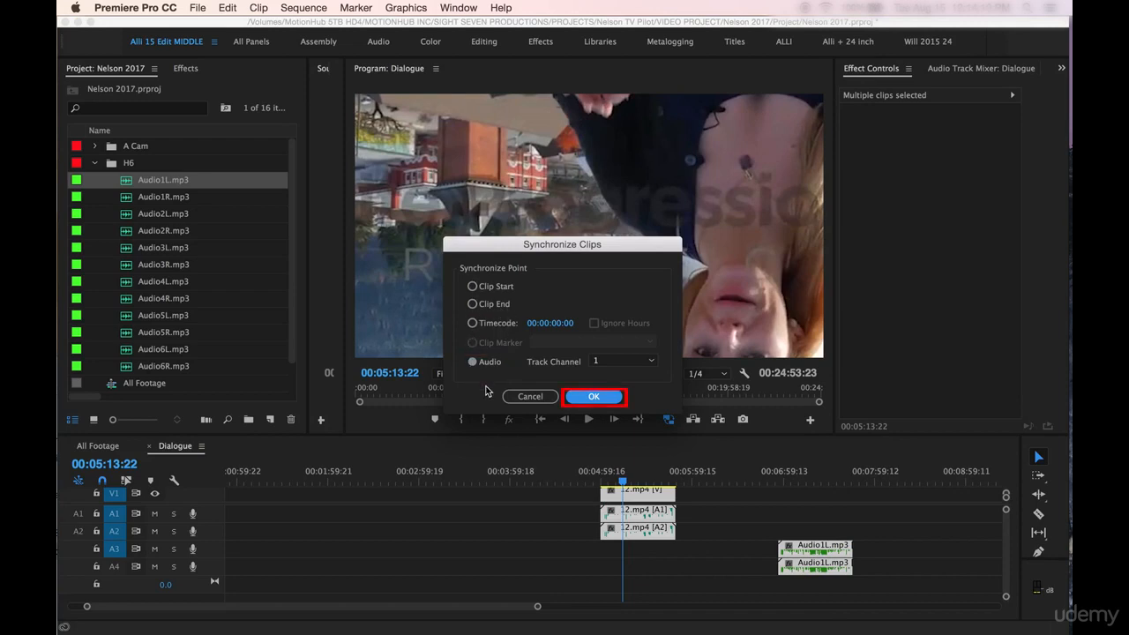
{"action": "left_click", "coordinate": [595, 397]}
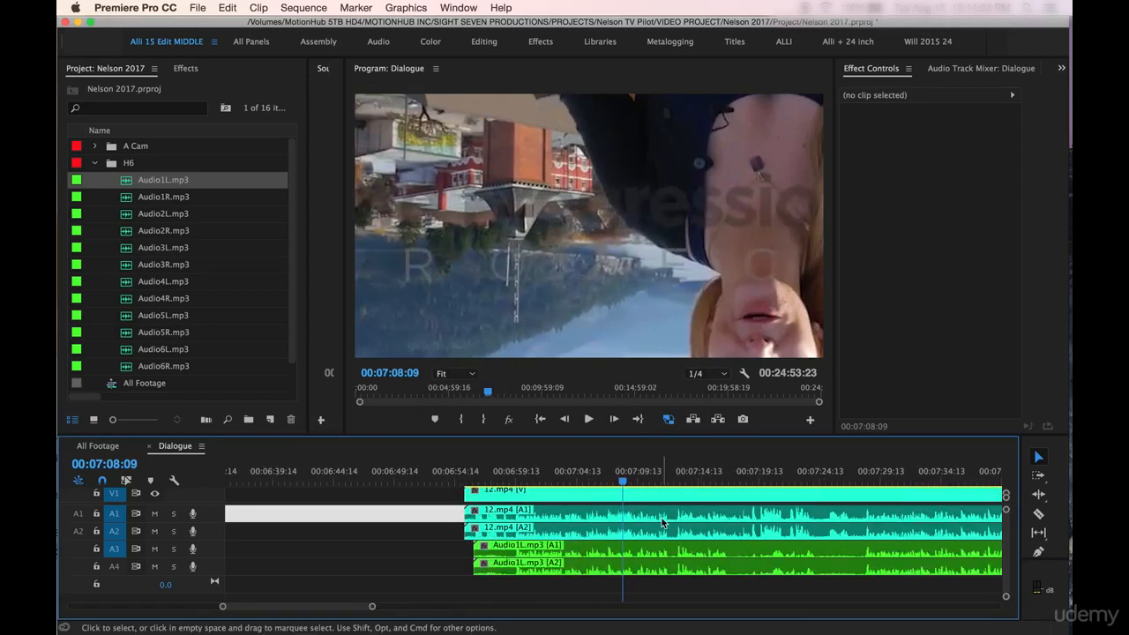
Step: Place Audio1R.mp3 on audio track A3 in front of the synchronized Audio1L.mp3 clip and save the project
{"action": "key", "text": "minus"}
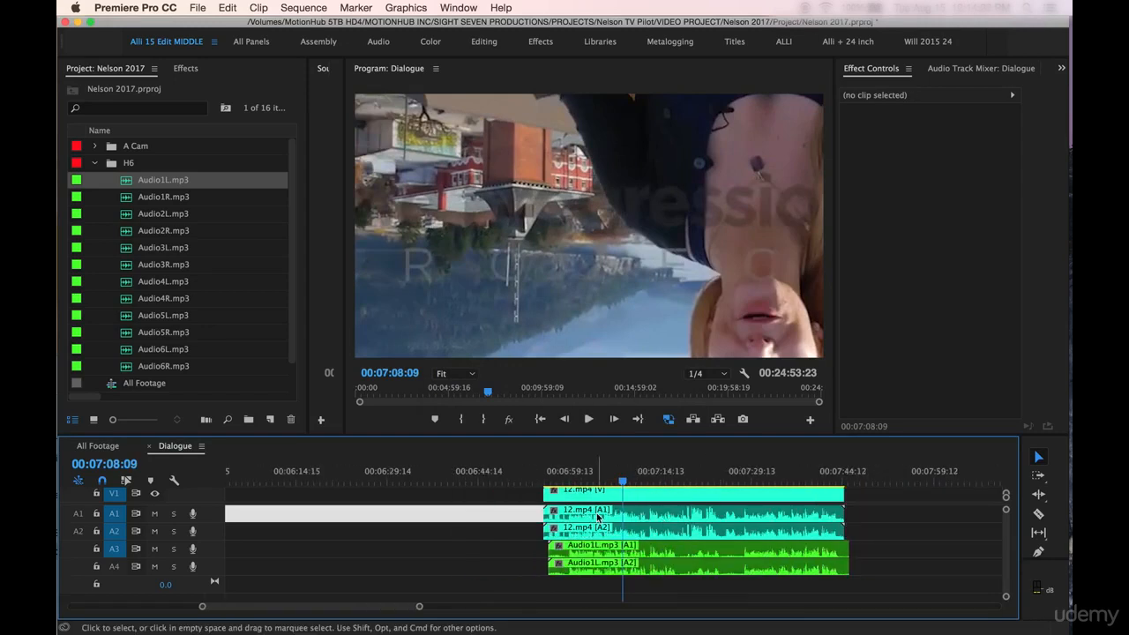
{"action": "left_click", "coordinate": [642, 476]}
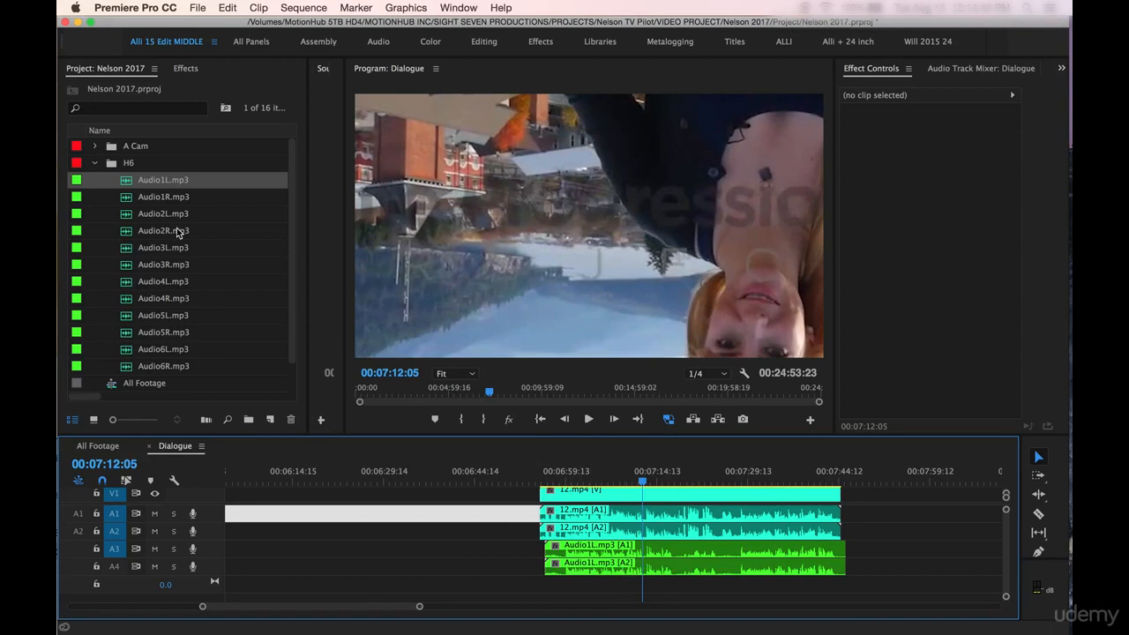
{"action": "left_click", "coordinate": [124, 202]}
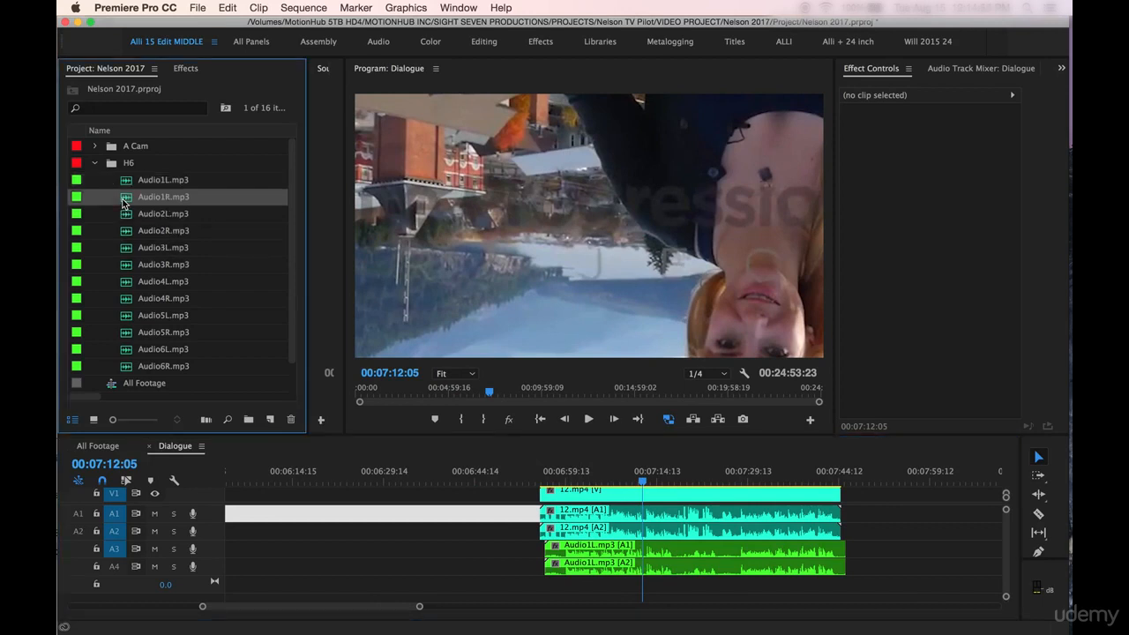
{"action": "left_click_drag", "start_coordinate": [123, 202], "coordinate": [243, 550]}
{"action": "key", "text": "super+s"}
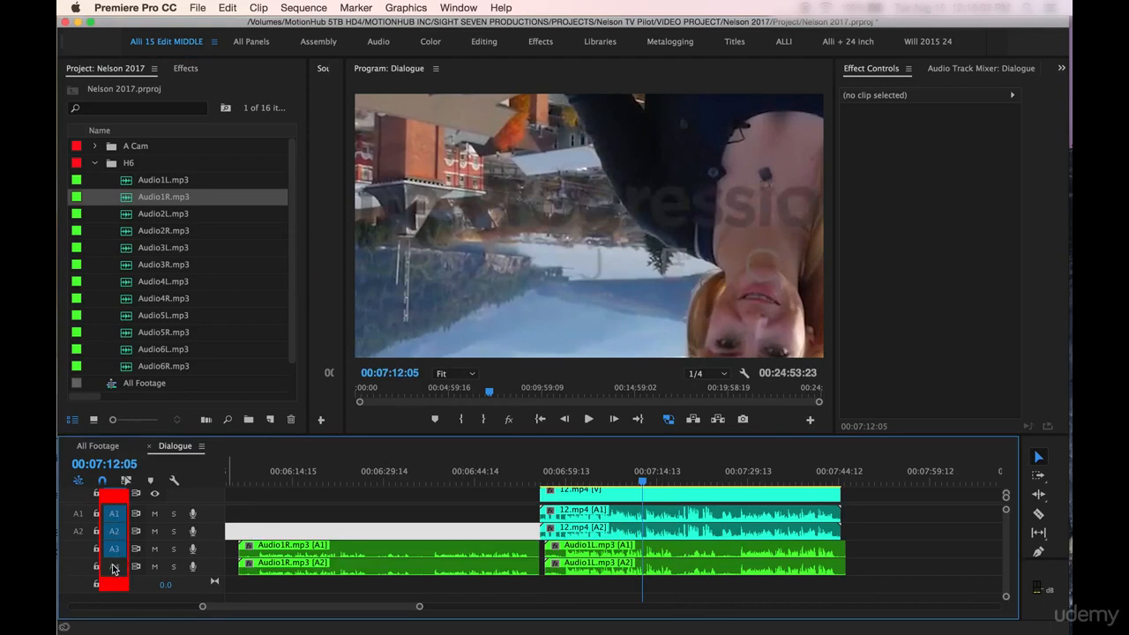
Step: Add one audio track after A4, add 0 video tracks and 1 standard audio track after Audio 5, and make the timeline area taller
{"action": "right_click", "coordinate": [212, 569]}
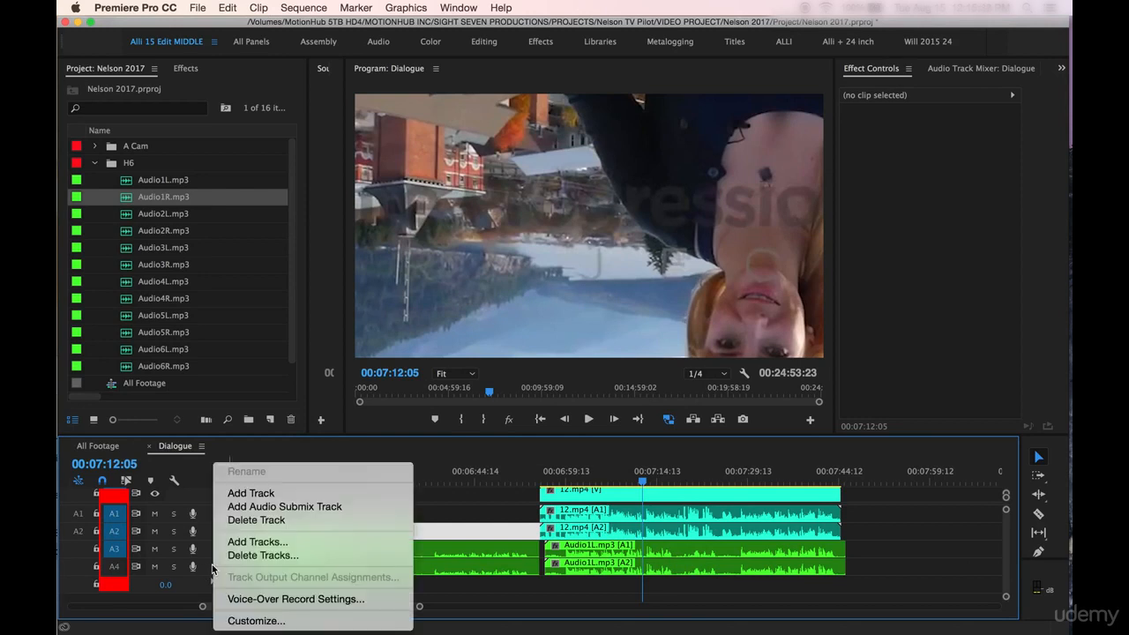
{"action": "left_click", "coordinate": [237, 494]}
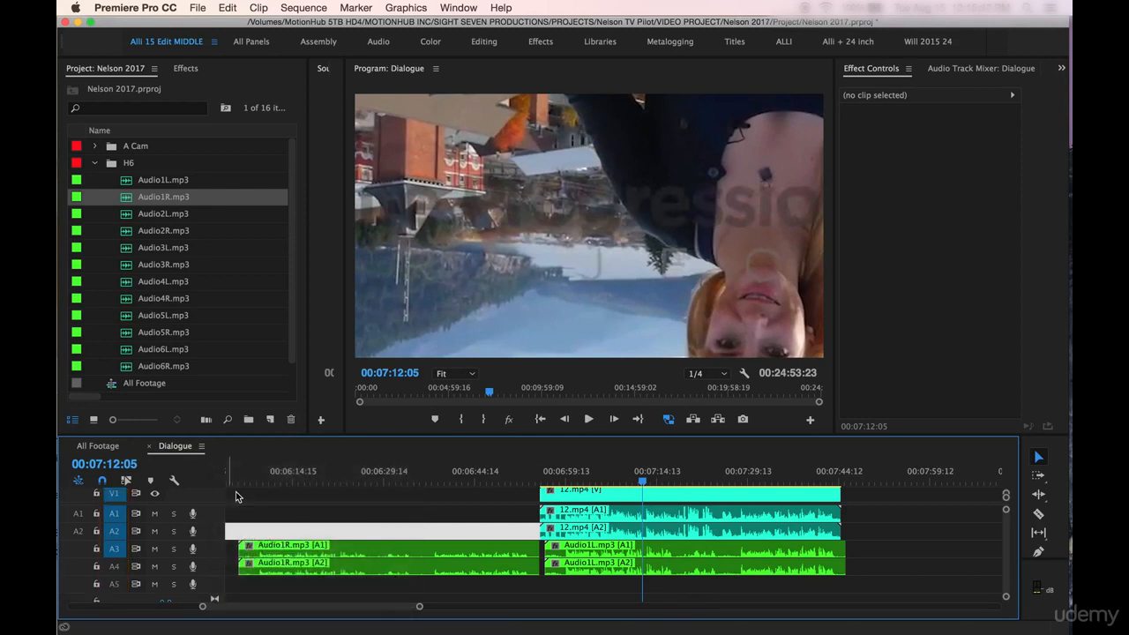
{"action": "right_click", "coordinate": [212, 590]}
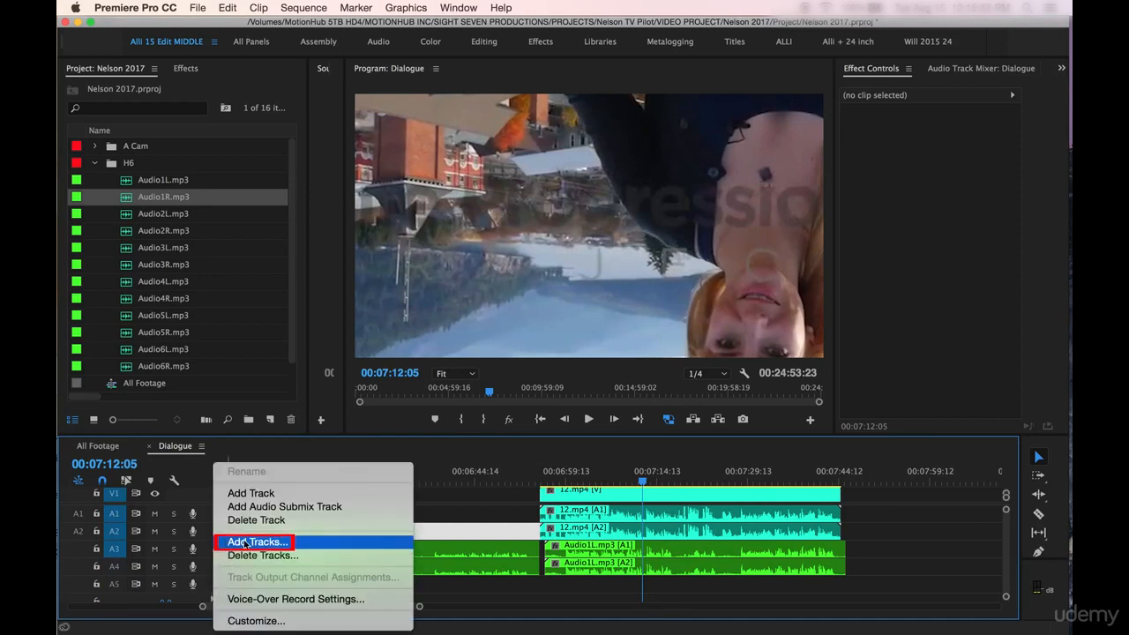
{"action": "left_click", "coordinate": [310, 546]}
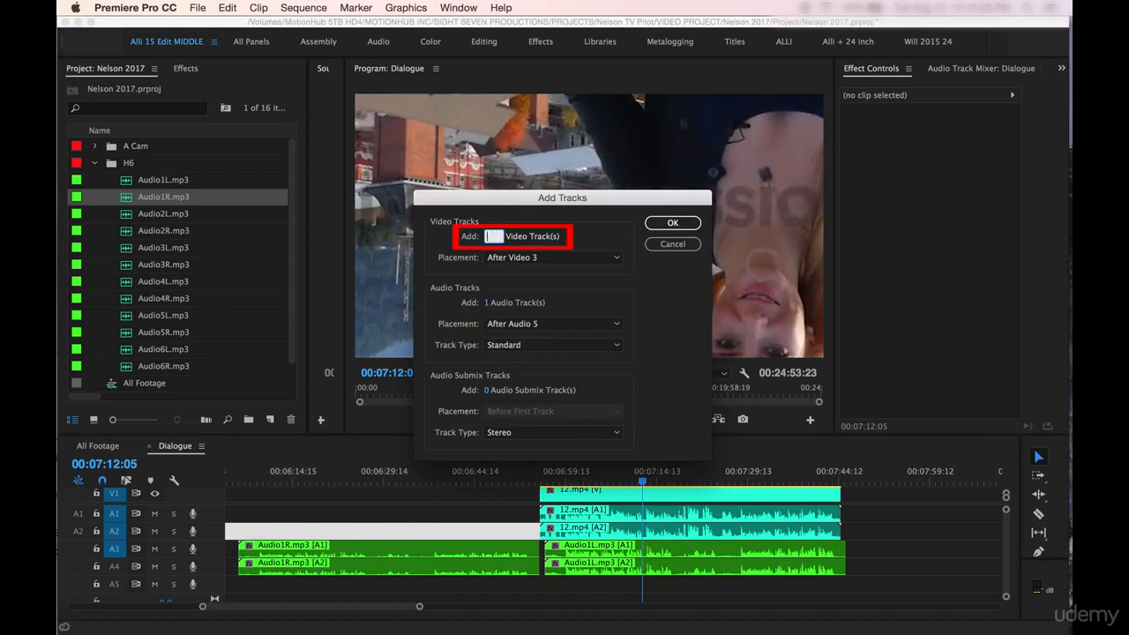
{"action": "left_click", "coordinate": [484, 304]}
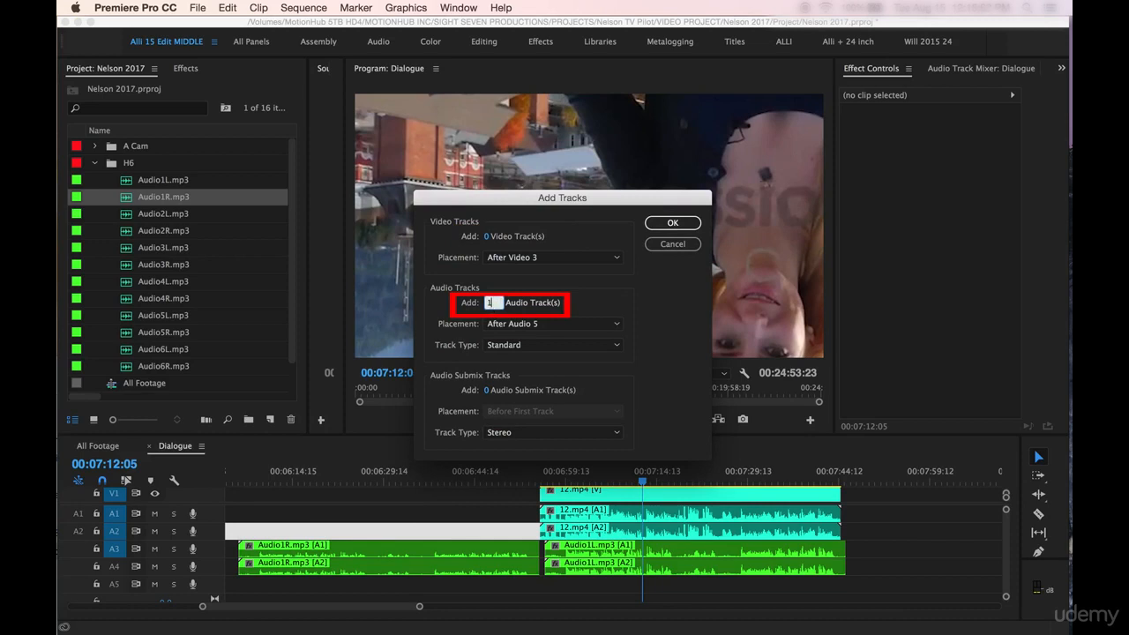
{"action": "left_click", "coordinate": [670, 223]}
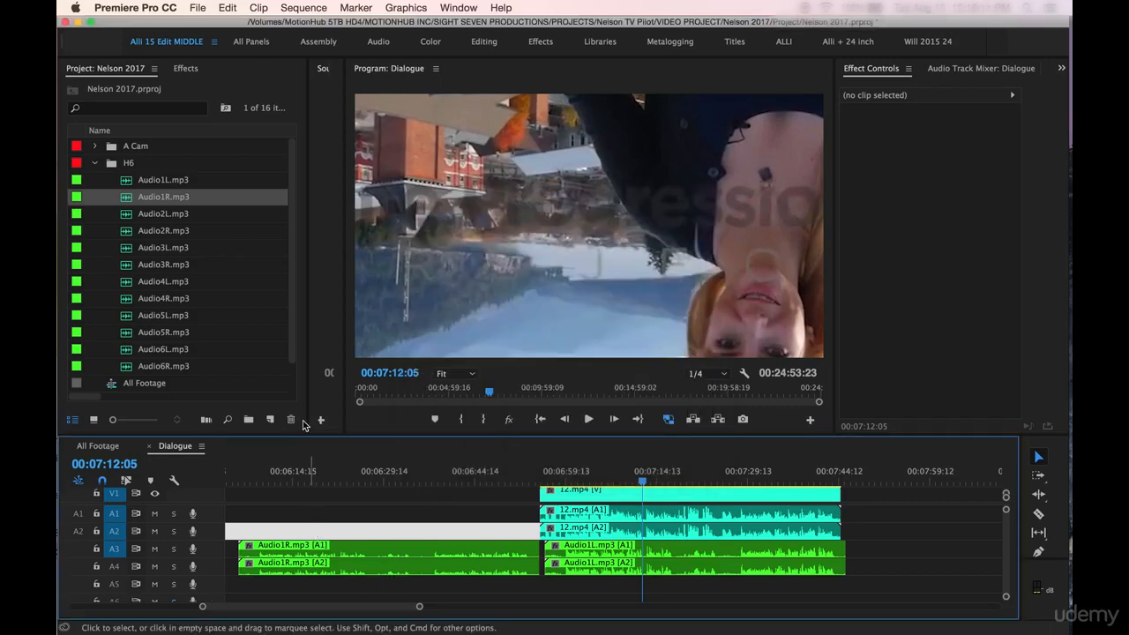
{"action": "left_click_drag", "start_coordinate": [324, 433], "coordinate": [330, 393]}
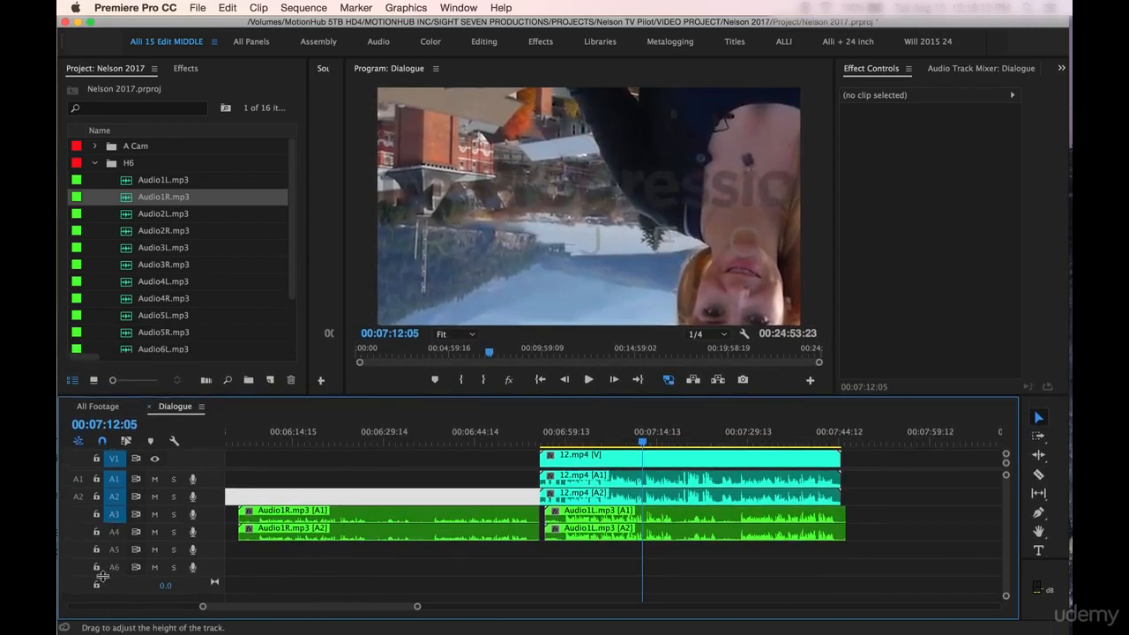
Step: Move Audio1R.mp3 down to tracks A5 and A6 and align its start with Audio1L.mp3 beneath clip 12.mp4
{"action": "left_click", "coordinate": [269, 513]}
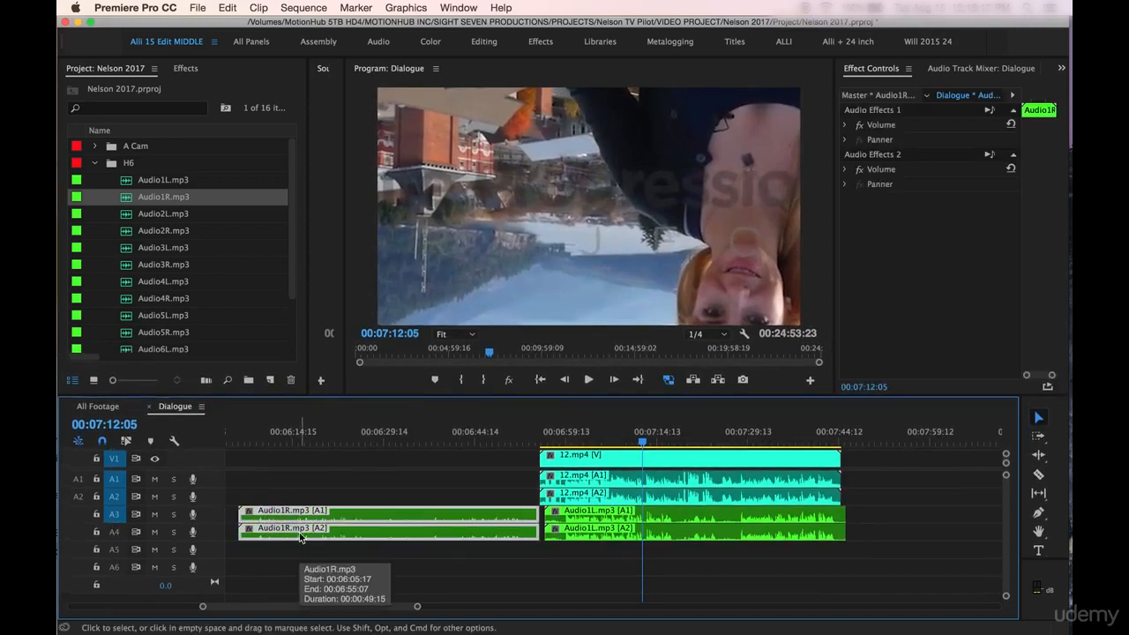
{"action": "left_click_drag", "start_coordinate": [300, 537], "coordinate": [300, 573]}
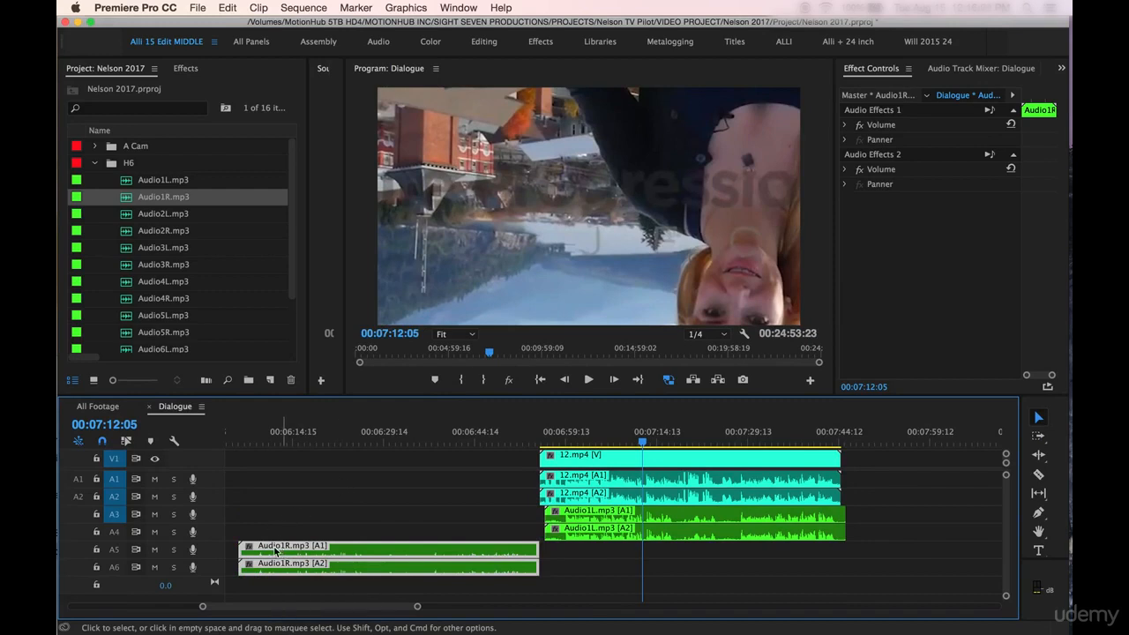
{"action": "left_click_drag", "start_coordinate": [357, 554], "coordinate": [670, 551]}
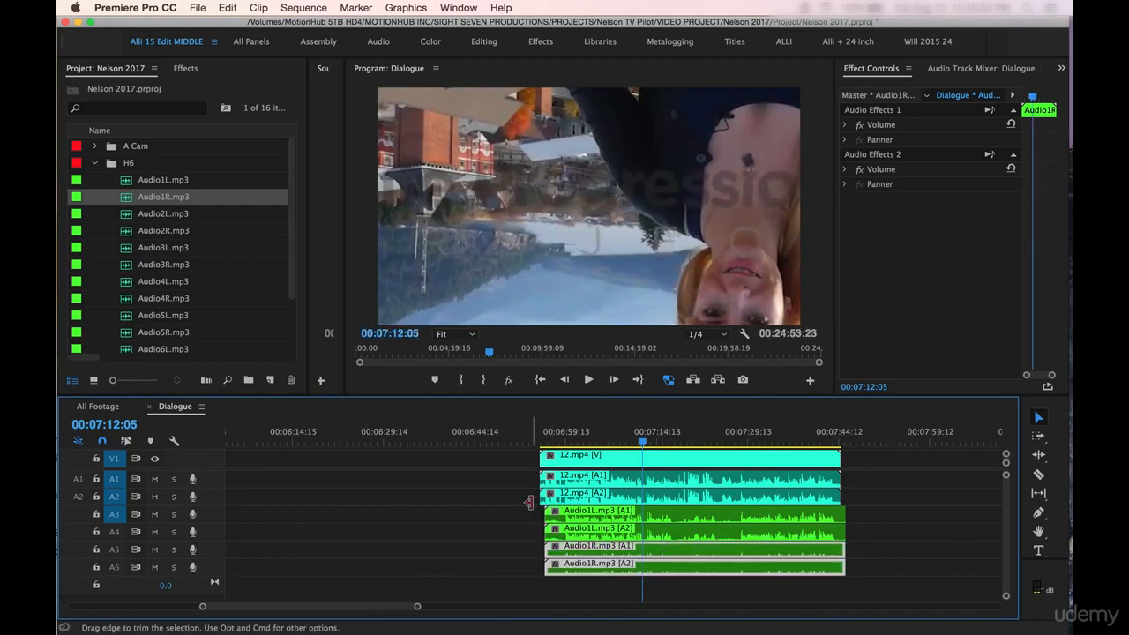
Step: Examine the start alignment of Audio1L.mp3 and Audio1R.mp3 up close, with the playhead at 00:06:56:02
{"action": "key", "text": "="}
{"action": "key", "text": "="}
{"action": "scroll", "coordinate": [489, 526], "scroll_direction": "left", "scroll_amount": 5}
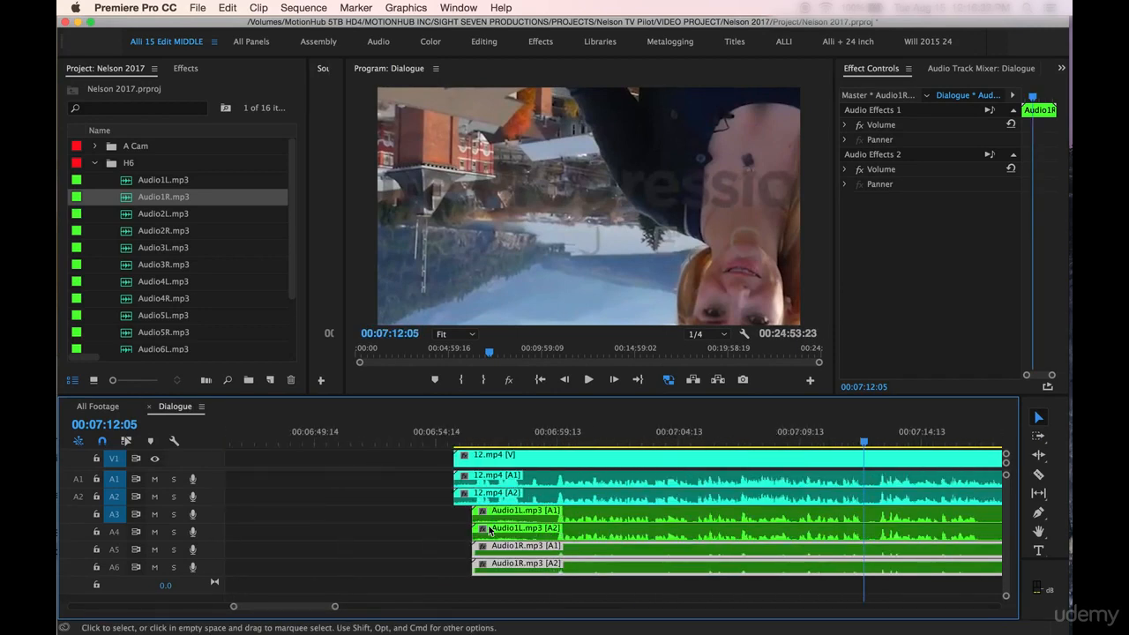
{"action": "left_click", "coordinate": [472, 433]}
{"action": "key", "text": "="}
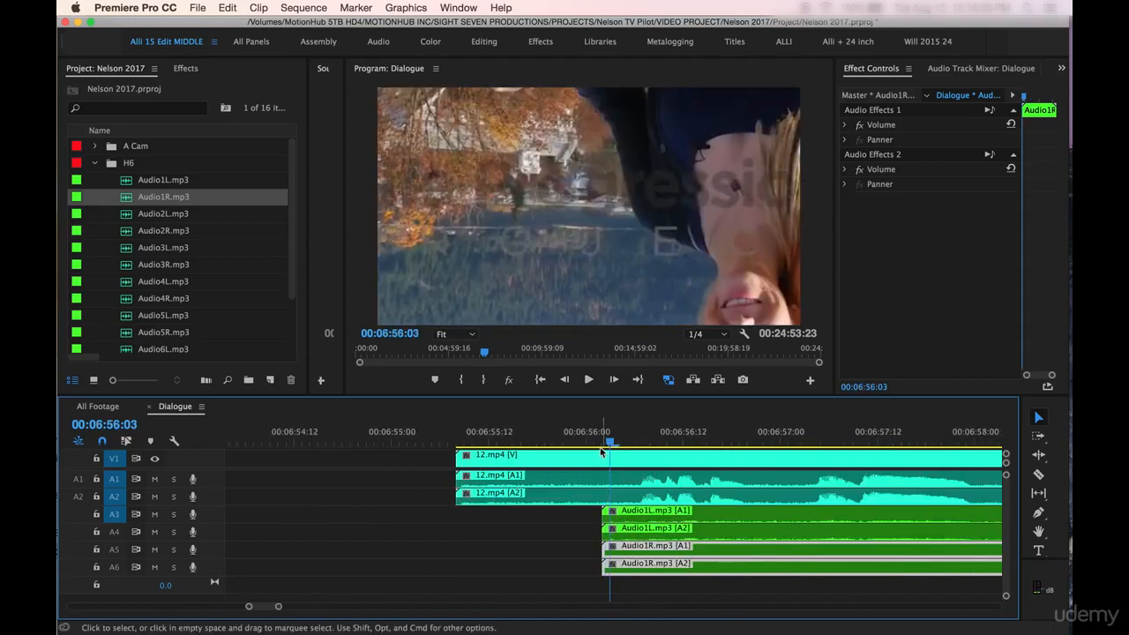
{"action": "key", "text": "minus"}
{"action": "key", "text": "minus"}
{"action": "key", "text": "minus"}
{"action": "key", "text": "minus"}
{"action": "key", "text": "minus"}
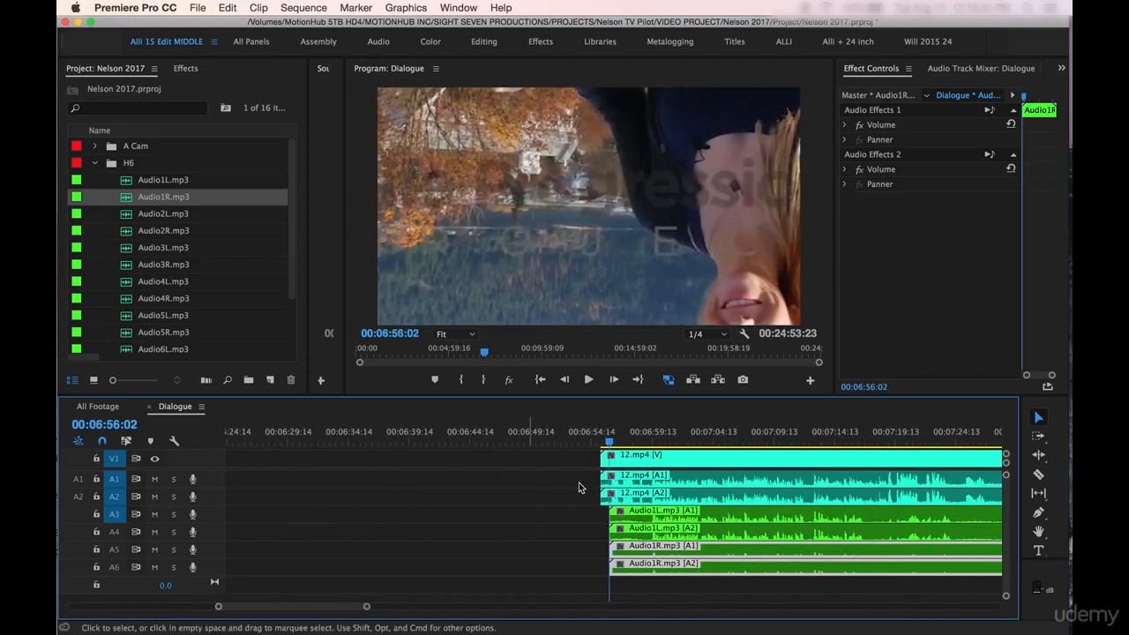
{"action": "scroll", "coordinate": [714, 529], "scroll_direction": "right", "scroll_amount": 5}
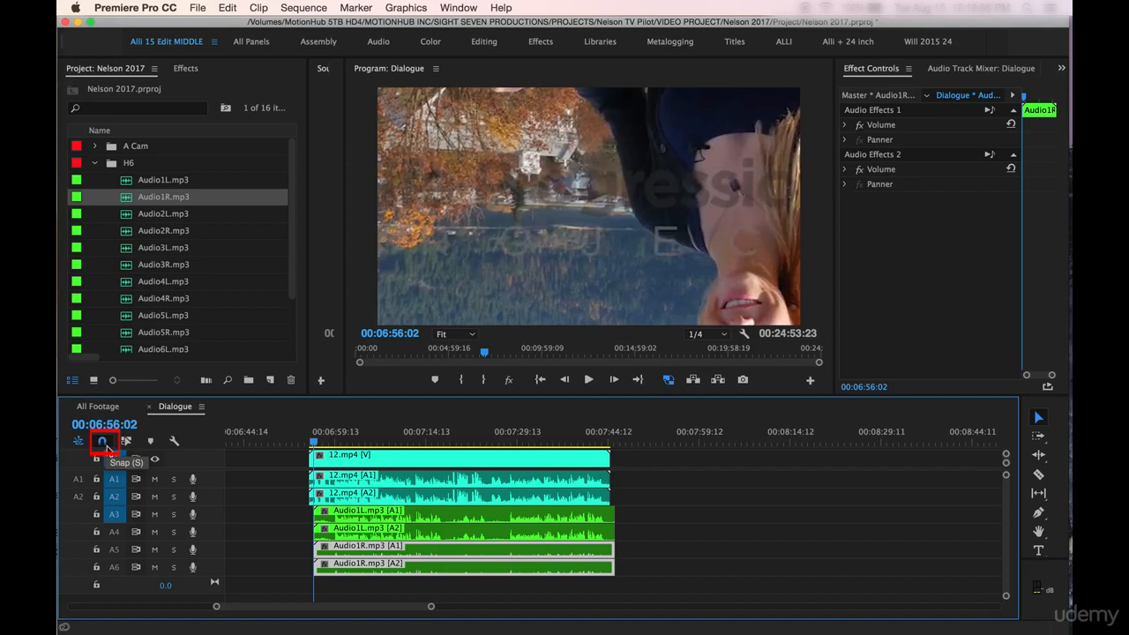
Step: Shift Audio1R.mp3 freely with Snap turned off, and bring it back in line with the start of Audio1L.mp3
{"action": "mouse_move", "coordinate": [668, 552]}
{"action": "left_mouse_down"}
{"action": "mouse_move", "coordinate": [679, 557]}
{"action": "mouse_move", "coordinate": [606, 557]}
{"action": "mouse_move", "coordinate": [705, 558]}
{"action": "mouse_move", "coordinate": [682, 557]}
{"action": "left_mouse_up"}
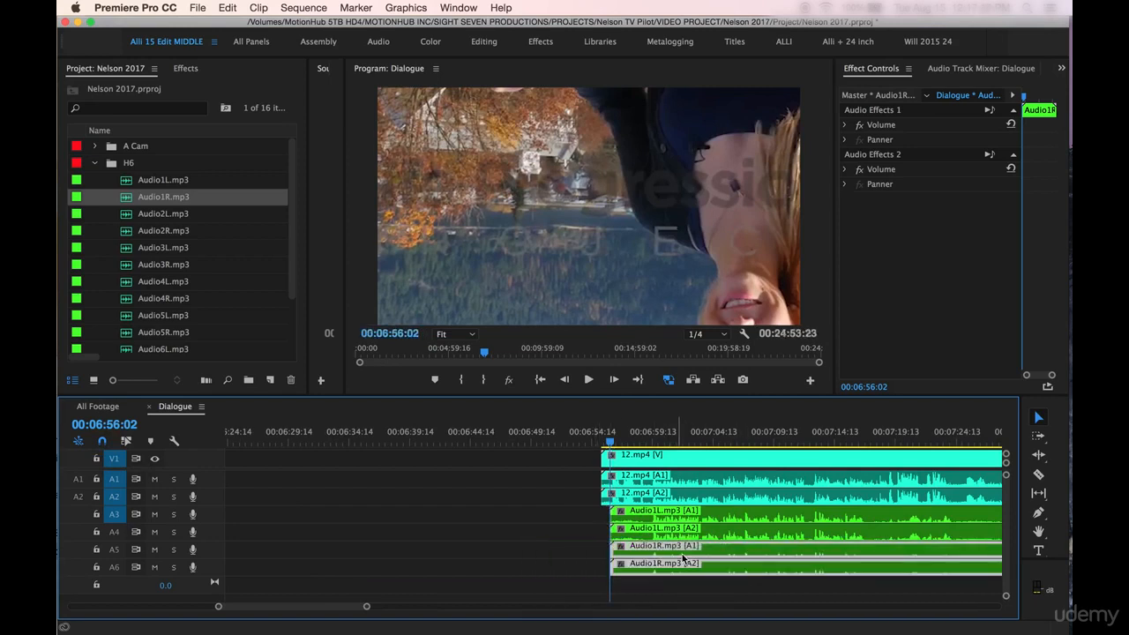
{"action": "key", "text": "minus"}
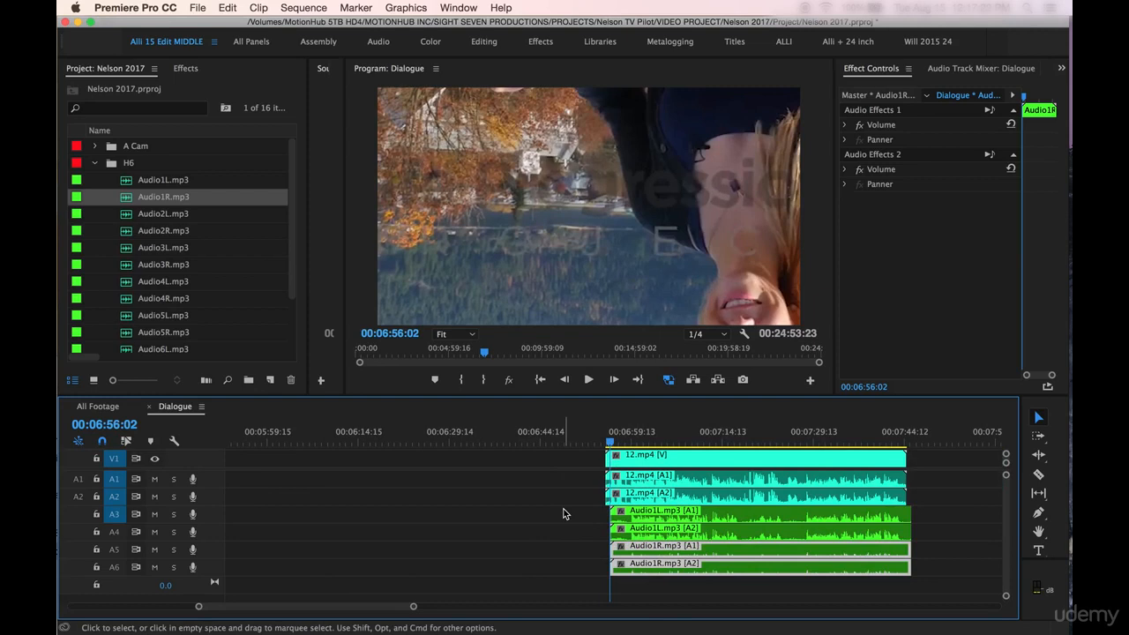
{"action": "mouse_move", "coordinate": [670, 557]}
{"action": "left_mouse_down"}
{"action": "mouse_move", "coordinate": [614, 559]}
{"action": "mouse_move", "coordinate": [677, 559]}
{"action": "mouse_move", "coordinate": [659, 561]}
{"action": "left_mouse_up"}
{"action": "key", "text": "="}
{"action": "key", "text": "="}
{"action": "key", "text": "="}
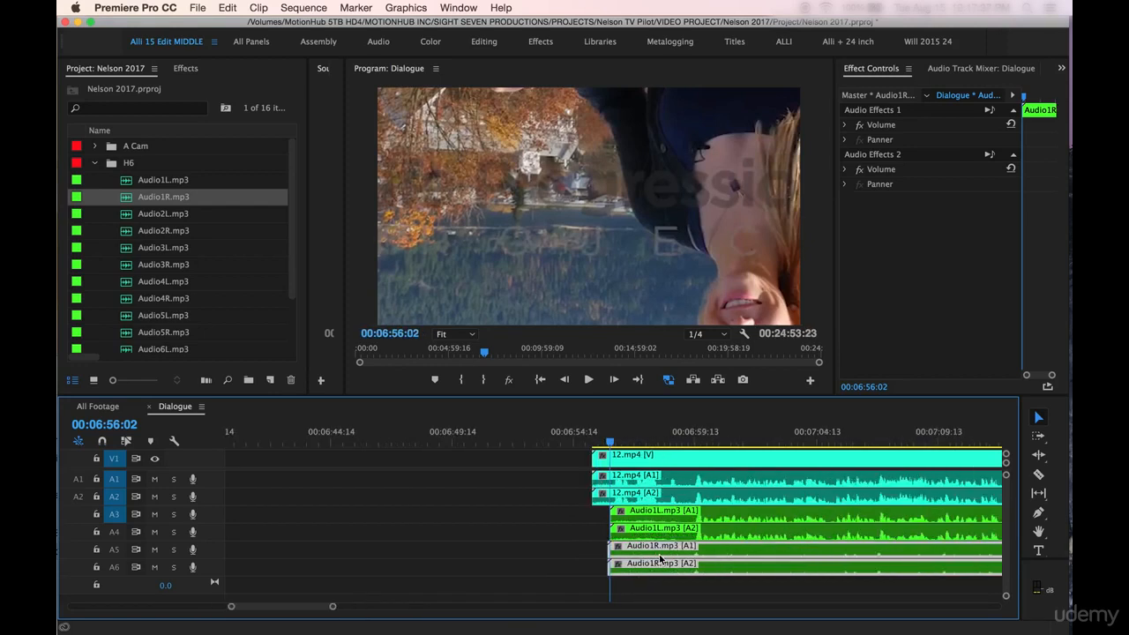
{"action": "key", "text": "="}
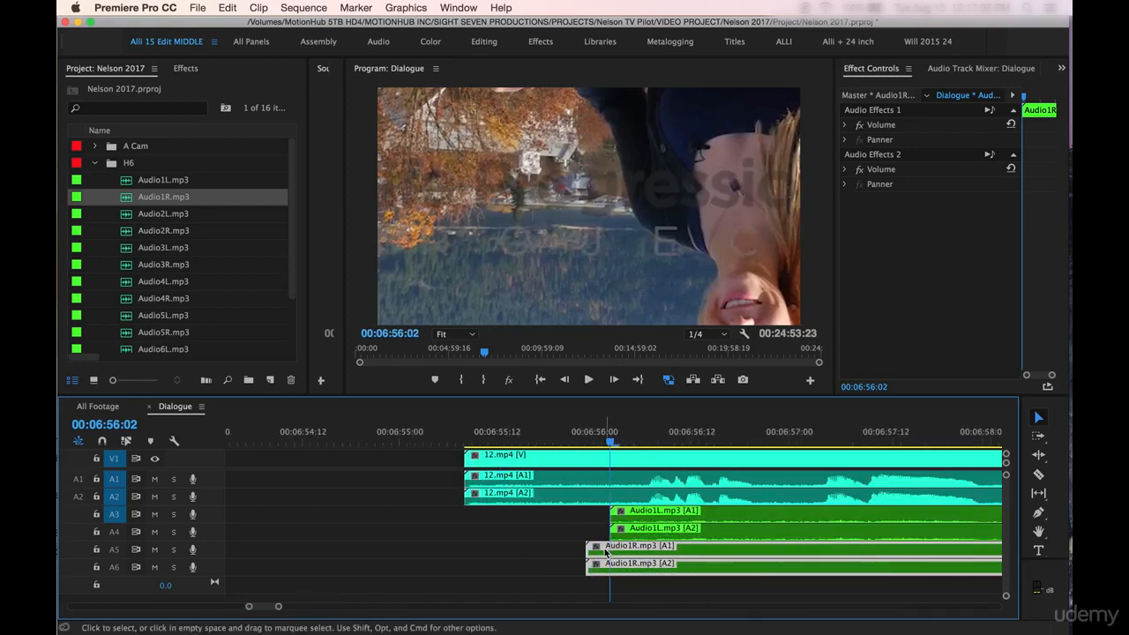
{"action": "left_click_drag", "start_coordinate": [605, 555], "coordinate": [645, 558]}
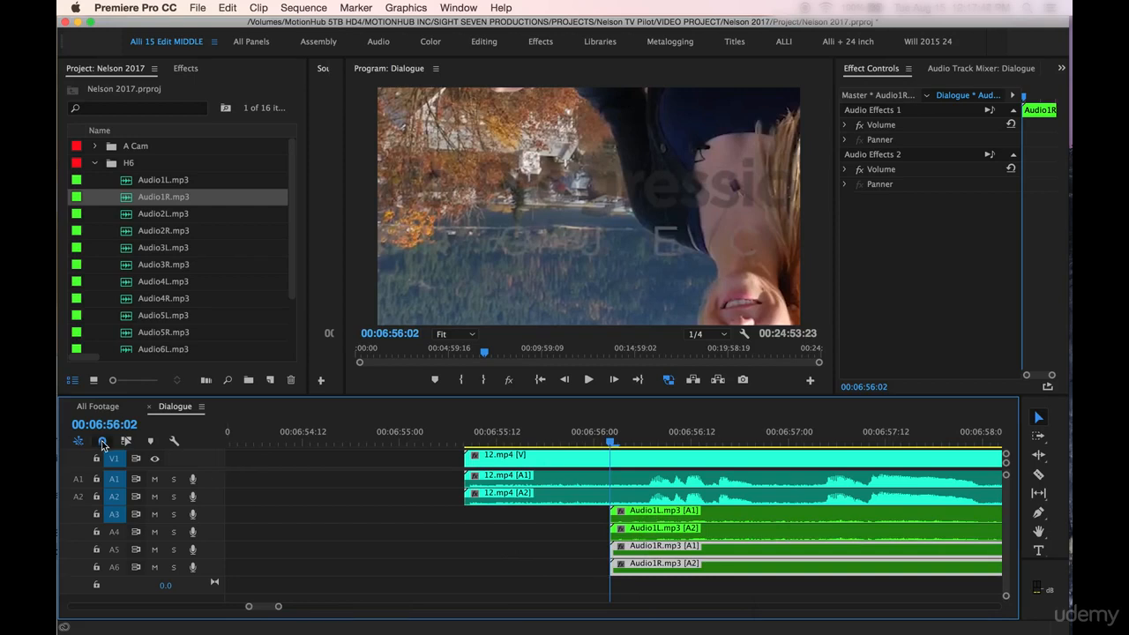
Step: Examine how the H6 audio is placed beneath clips 12.mp4 and 34.mp4 across the whole Dialogue timeline
{"action": "key", "text": "minus"}
{"action": "key", "text": "minus"}
{"action": "key", "text": "minus"}
{"action": "key", "text": "minus"}
{"action": "key", "text": "minus"}
{"action": "scroll", "coordinate": [488, 555], "scroll_direction": "right", "scroll_amount": 3}
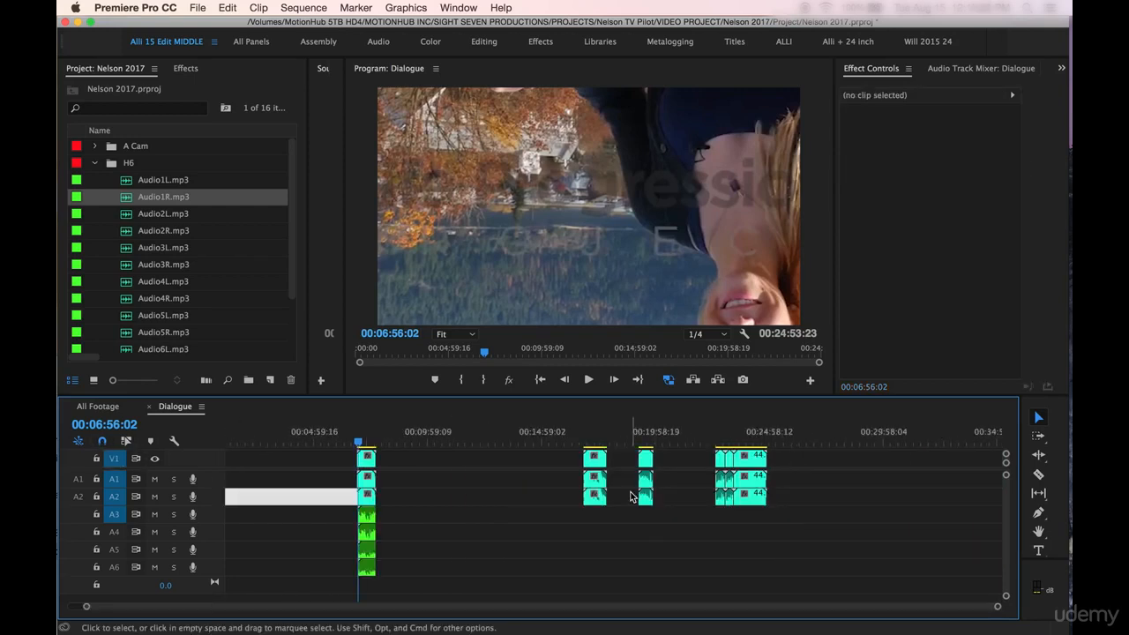
{"action": "left_click", "coordinate": [522, 472]}
{"action": "key", "text": "equal"}
{"action": "key", "text": "equal"}
{"action": "key", "text": "minus"}
{"action": "key", "text": "minus"}
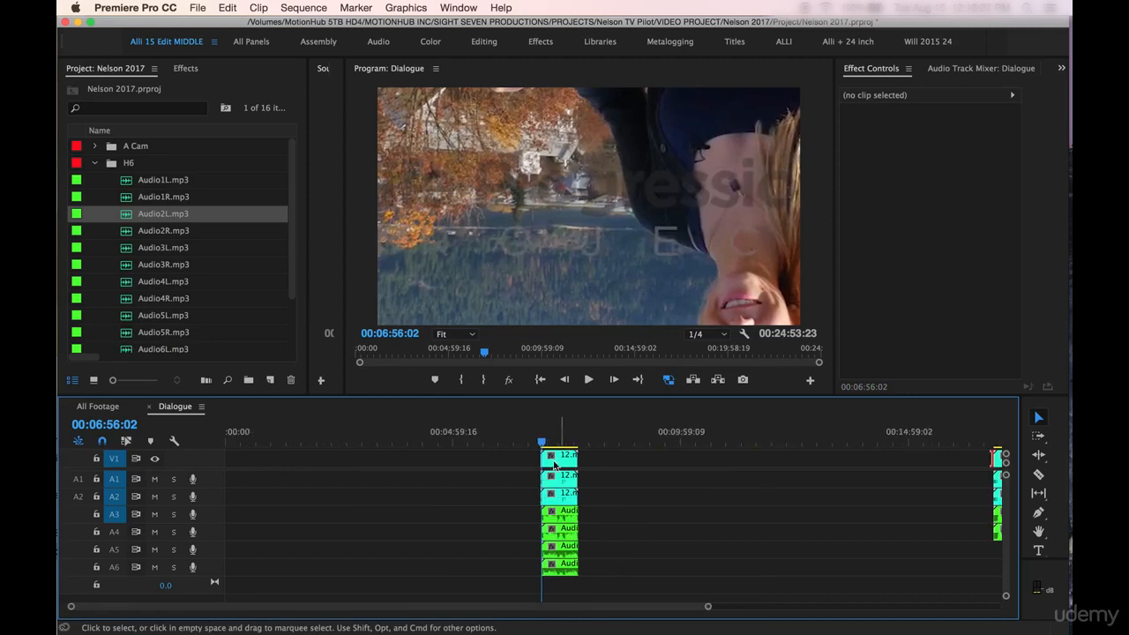
{"action": "left_click", "coordinate": [609, 441]}
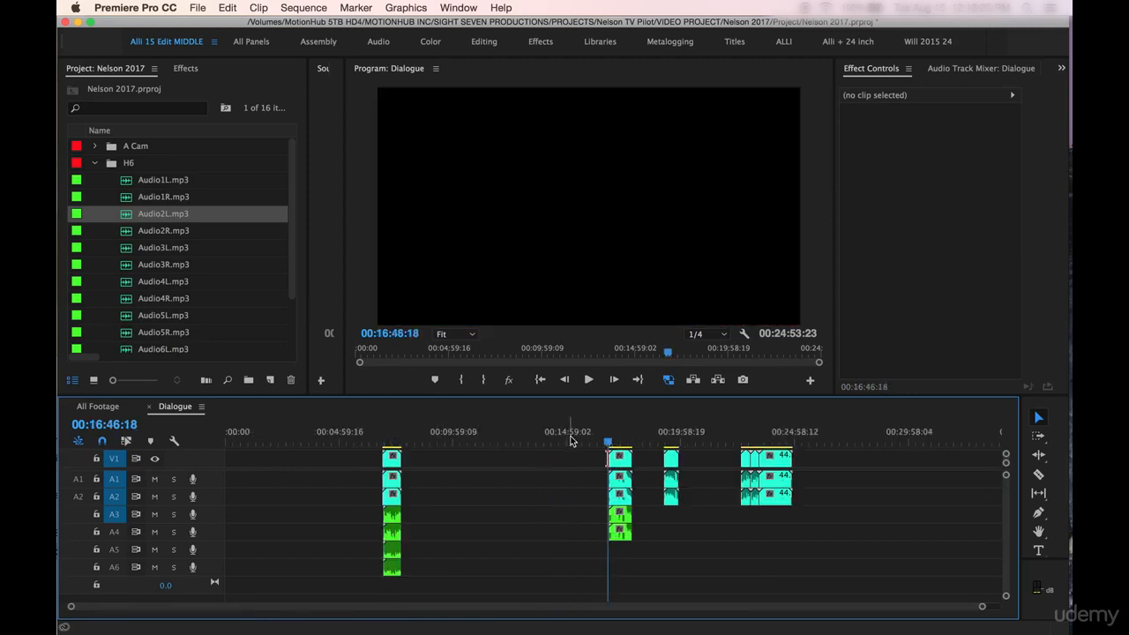
{"action": "left_click_drag", "start_coordinate": [379, 441], "coordinate": [374, 444]}
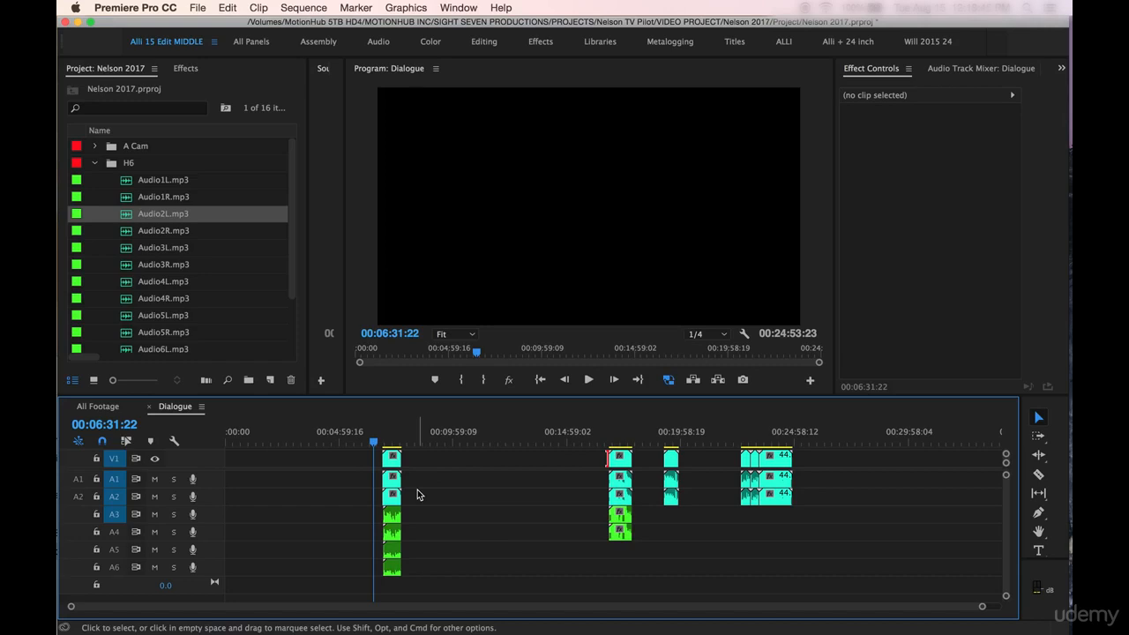
{"action": "key", "text": "="}
{"action": "key", "text": "="}
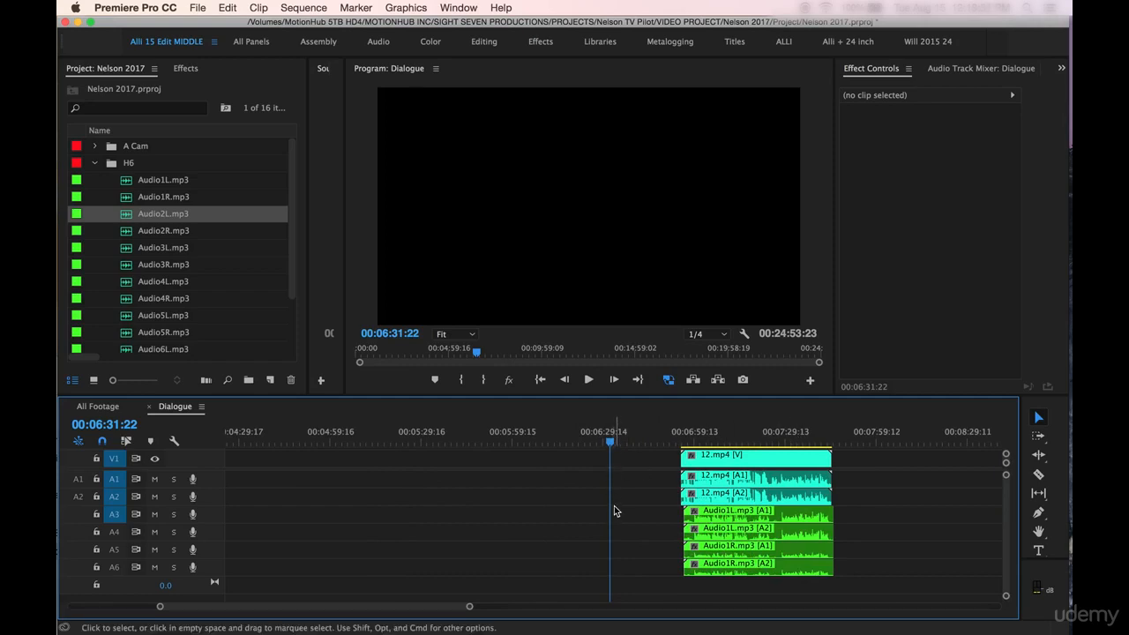
{"action": "key", "text": "backslash"}
Step: Place Audio2R.mp3 from the H6 bin on track A5 beneath Audio2L.mp3, aligned with the start of clip 34.mp4
{"action": "left_click", "coordinate": [604, 435]}
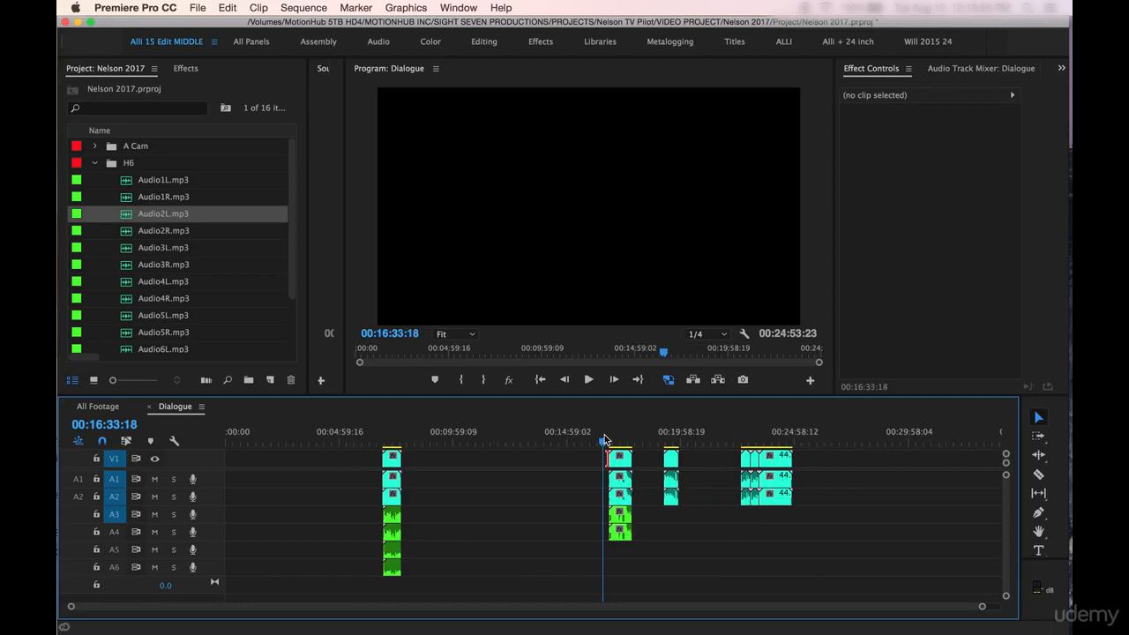
{"action": "key", "text": "equal"}
{"action": "key", "text": "equal"}
{"action": "key", "text": "equal"}
{"action": "key", "text": "equal"}
{"action": "scroll", "coordinate": [646, 486], "scroll_direction": "down", "scroll_amount": 5}
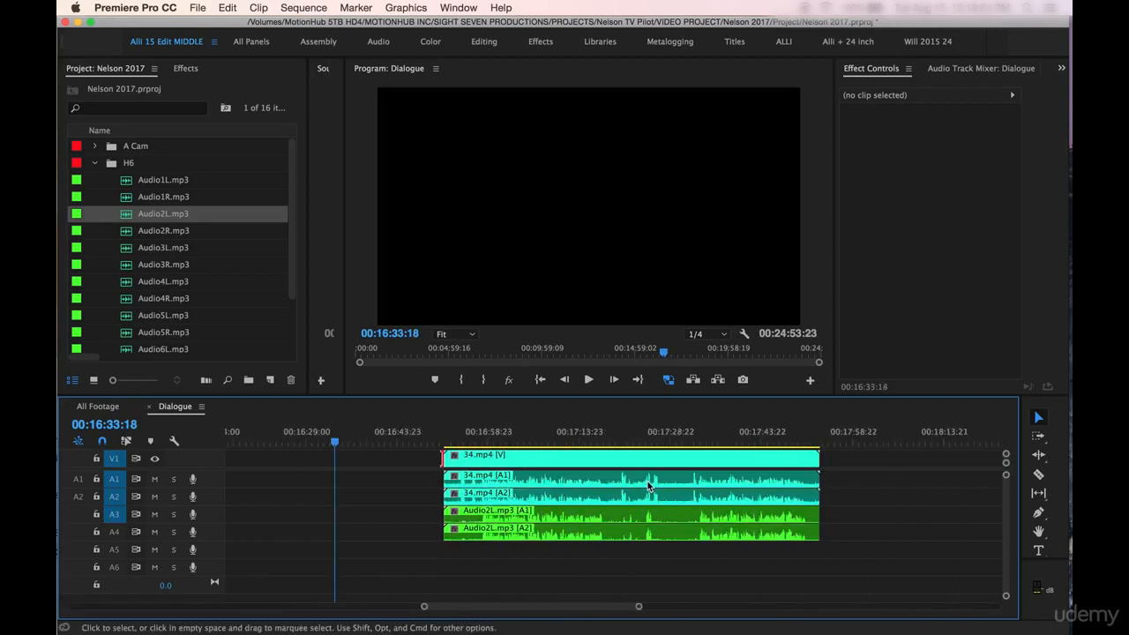
{"action": "left_click", "coordinate": [459, 434]}
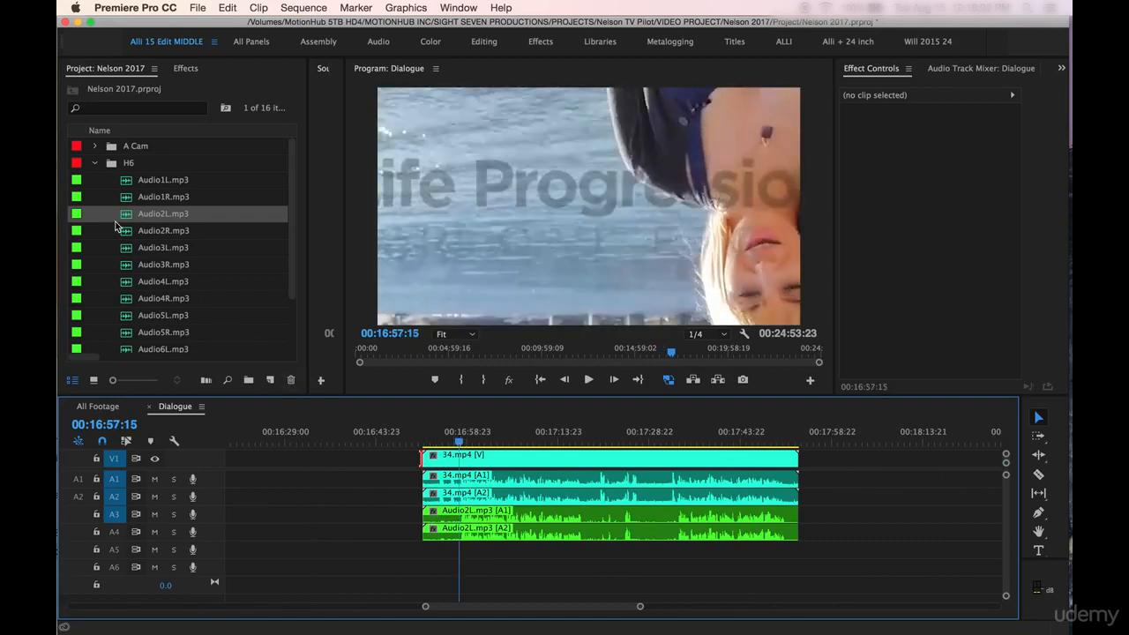
{"action": "left_click", "coordinate": [124, 233]}
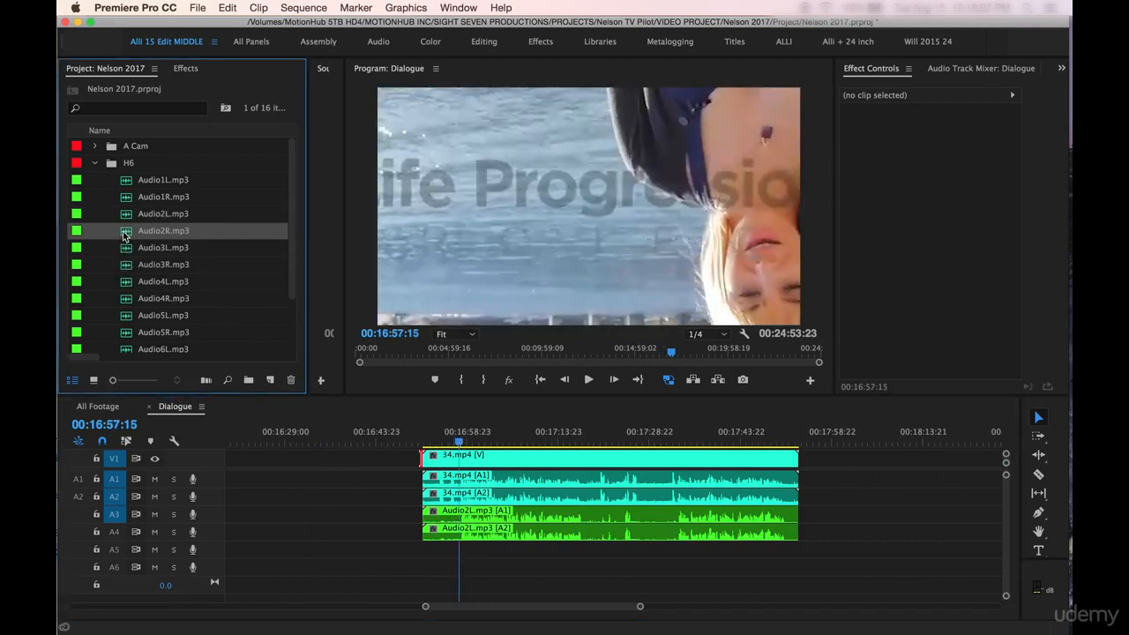
{"action": "left_click_drag", "start_coordinate": [125, 233], "coordinate": [425, 554]}
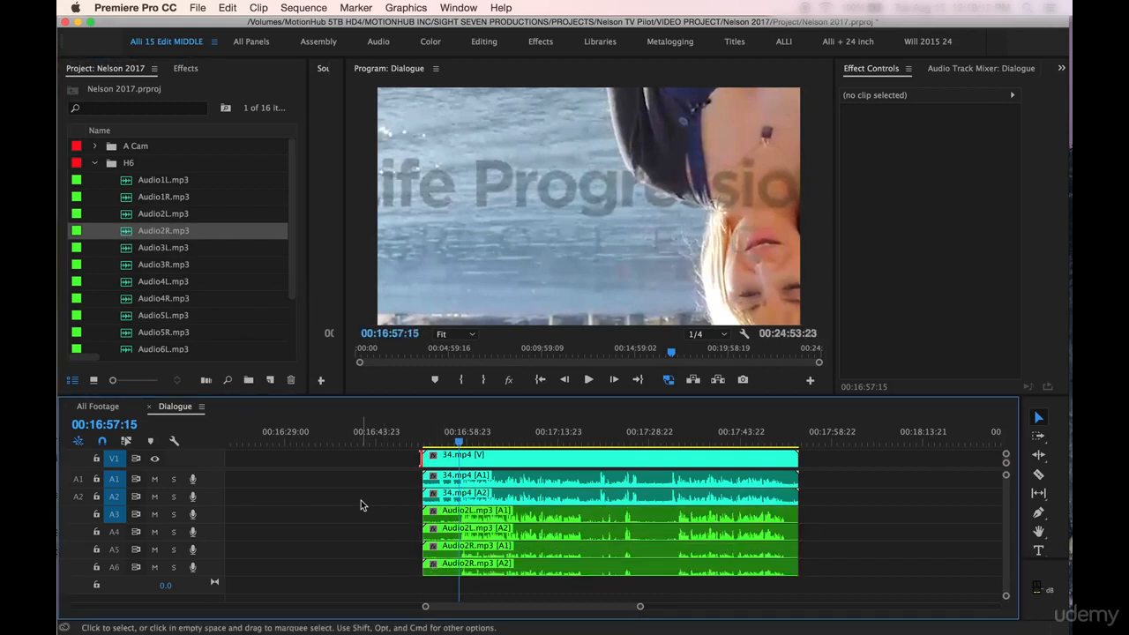
Step: Synchronize clip 34.mp4 with Audio2L.mp3 and Audio2R.mp3 by Audio, using track channel 1
{"action": "left_click_drag", "start_coordinate": [387, 455], "coordinate": [478, 578]}
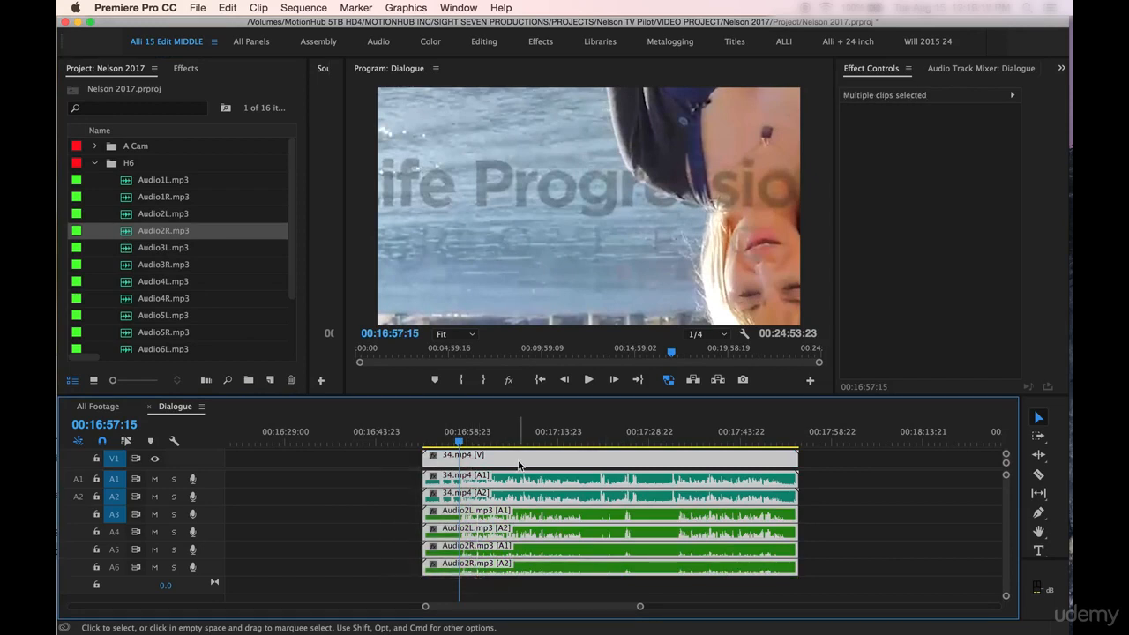
{"action": "right_click", "coordinate": [537, 515]}
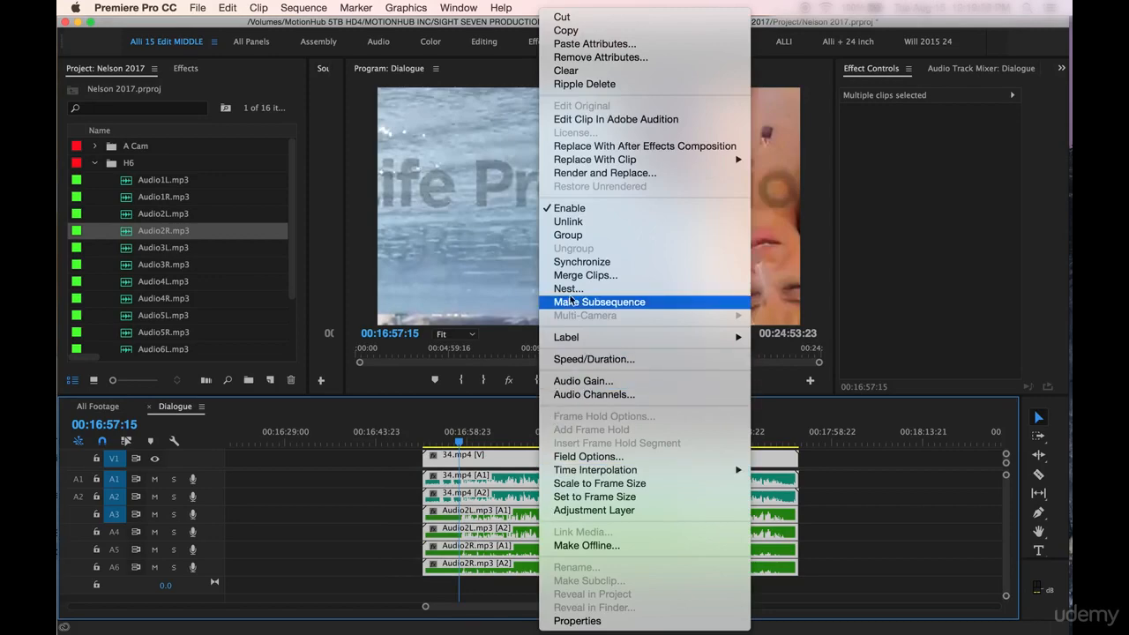
{"action": "left_click", "coordinate": [567, 261]}
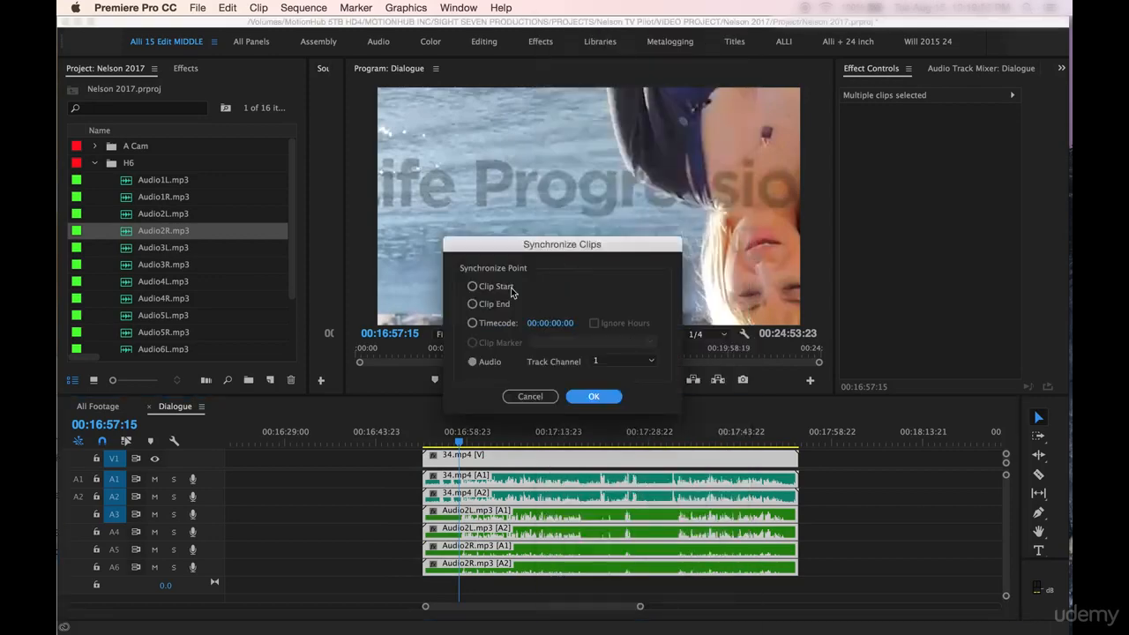
{"action": "left_click", "coordinate": [600, 400]}
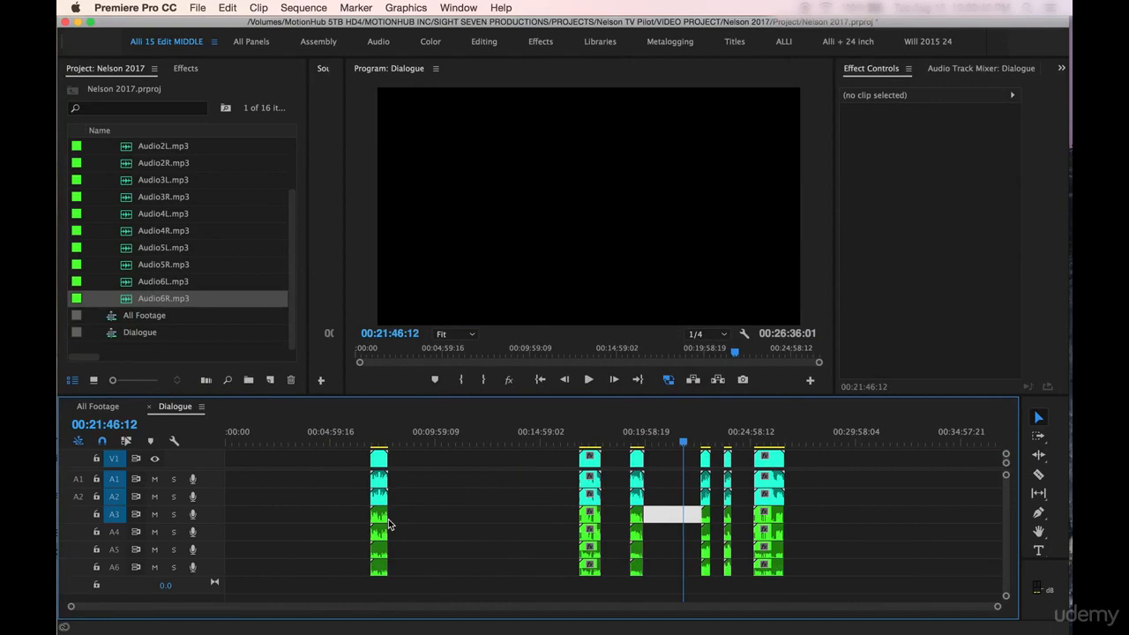
Step: Delete all the empty gaps between the synchronized clip groups so they follow one another directly
{"action": "left_click", "coordinate": [425, 490]}
{"action": "key", "text": "Delete"}
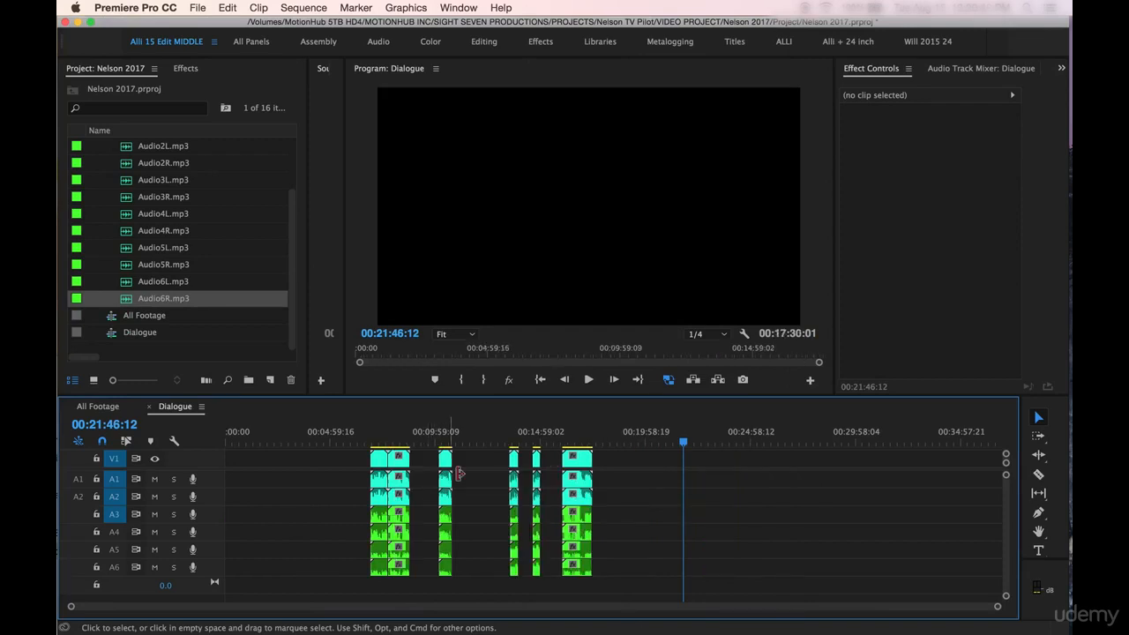
{"action": "left_click", "coordinate": [425, 460]}
{"action": "key", "text": "Delete"}
{"action": "left_click", "coordinate": [436, 459]}
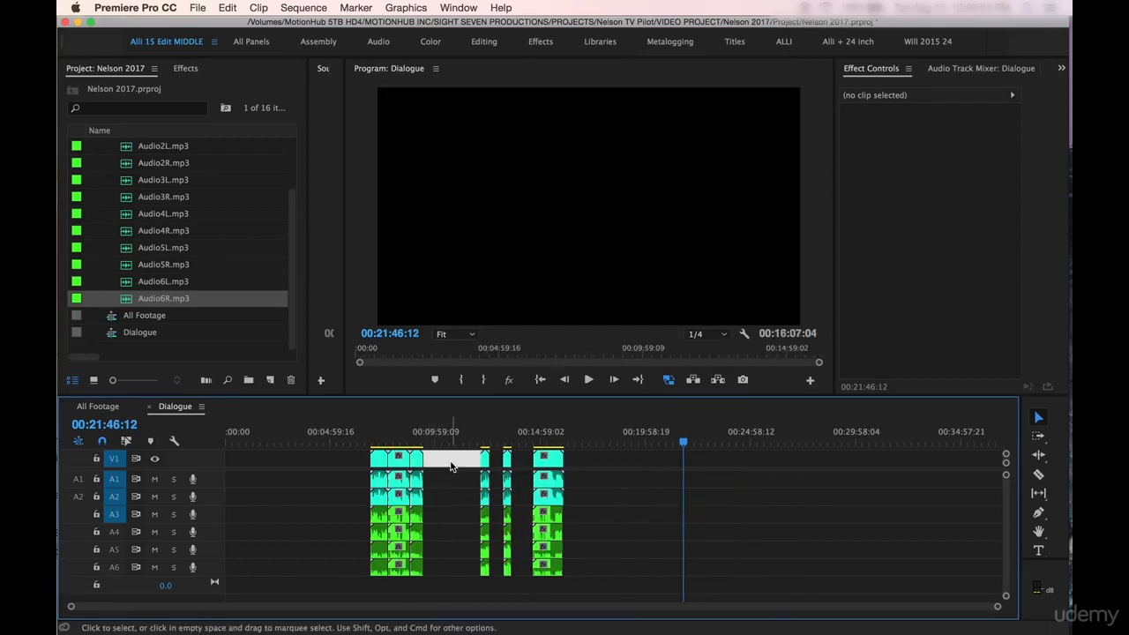
{"action": "key", "text": "Delete"}
{"action": "left_click", "coordinate": [440, 461]}
{"action": "key", "text": "Delete"}
{"action": "left_click", "coordinate": [447, 460]}
{"action": "key", "text": "Delete"}
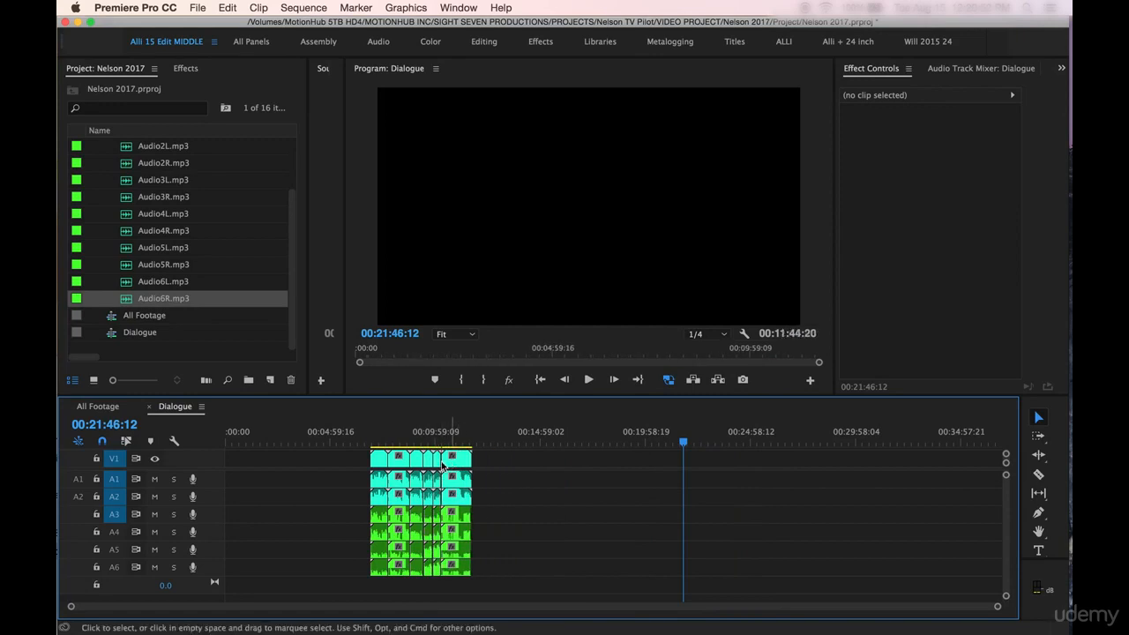
Step: Delete the gap in front of clip 12.mp4 and return the playhead to the sequence start at 00:00:00:00
{"action": "left_click", "coordinate": [320, 460]}
{"action": "key", "text": "Delete"}
{"action": "left_click_drag", "start_coordinate": [246, 437], "coordinate": [211, 438]}
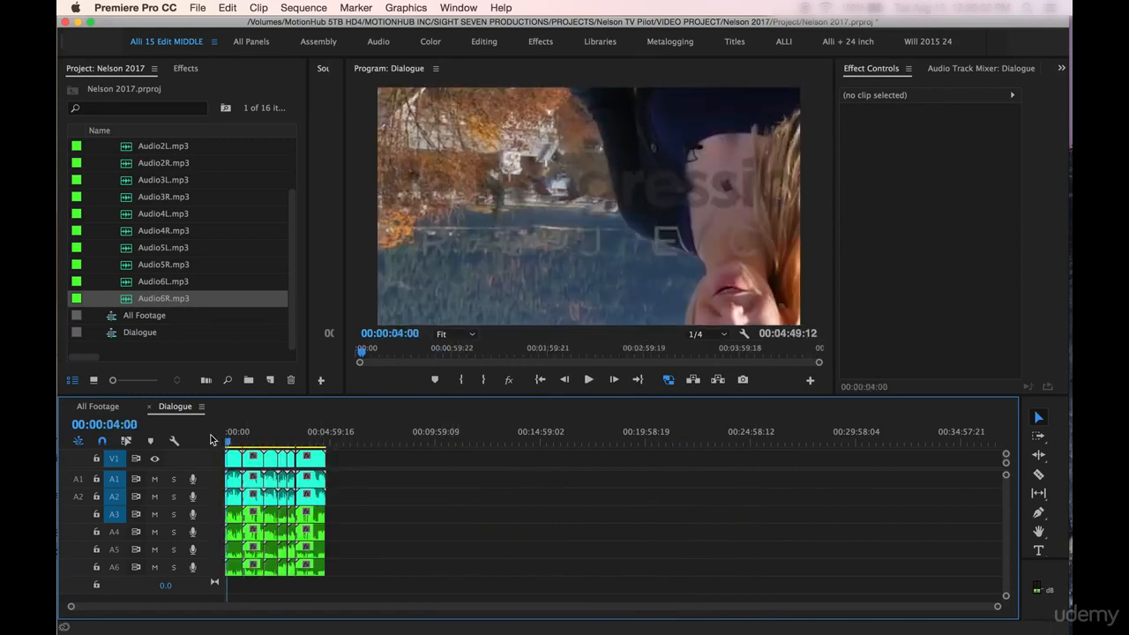
{"action": "key", "text": "backslash"}
{"action": "key", "text": "equal"}
{"action": "key", "text": "equal"}
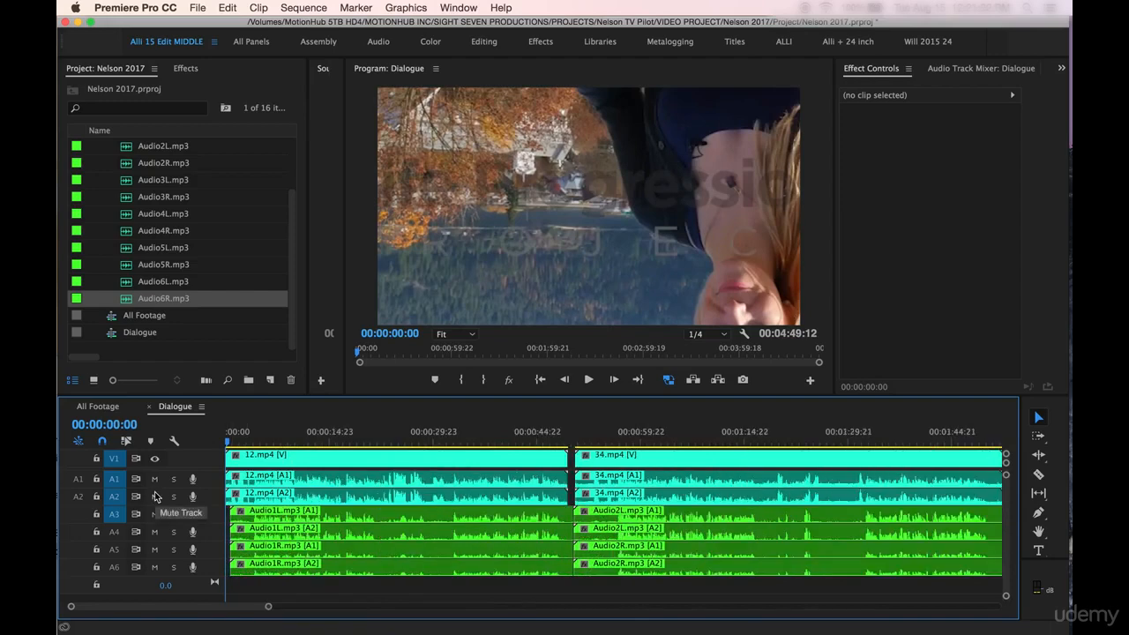
{"action": "key", "text": "minus"}
{"action": "key", "text": "minus"}
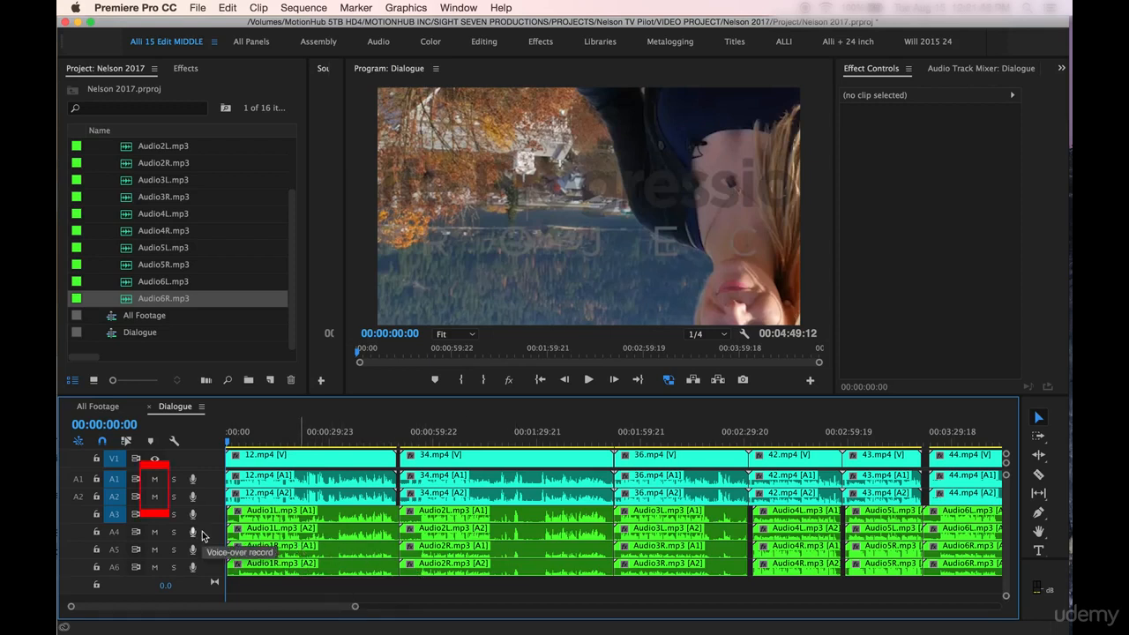
Step: Mute audio tracks A1, A2, A5 and A6, and clear the selection in the project list with the H6 bin collapsed
{"action": "left_click", "coordinate": [154, 479]}
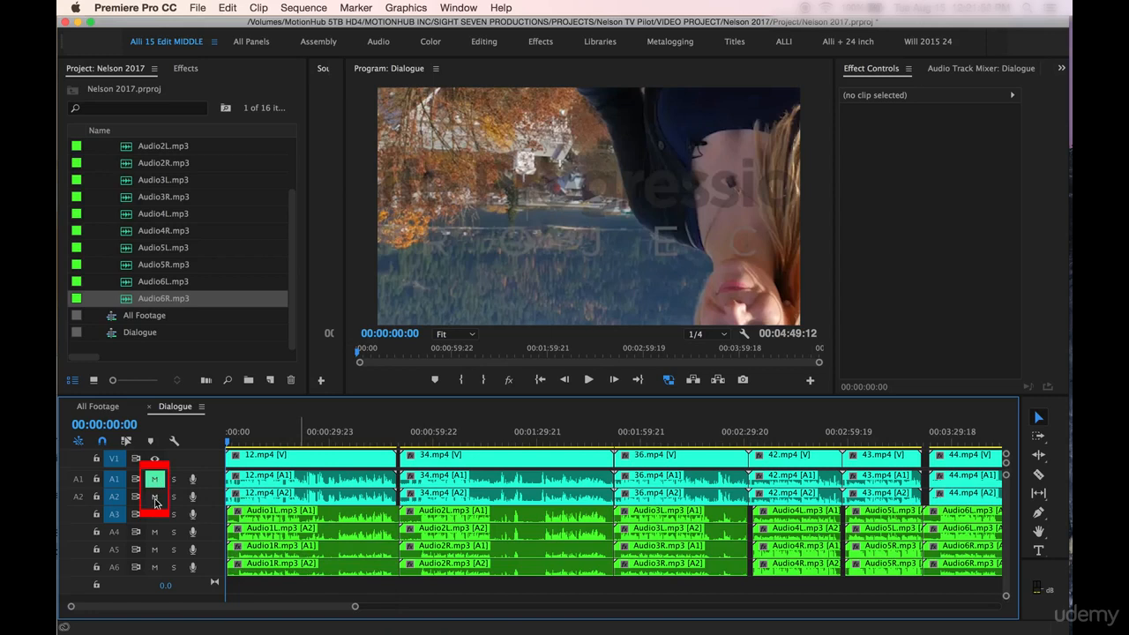
{"action": "left_click", "coordinate": [155, 498]}
{"action": "left_click", "coordinate": [154, 551]}
{"action": "left_click", "coordinate": [154, 567]}
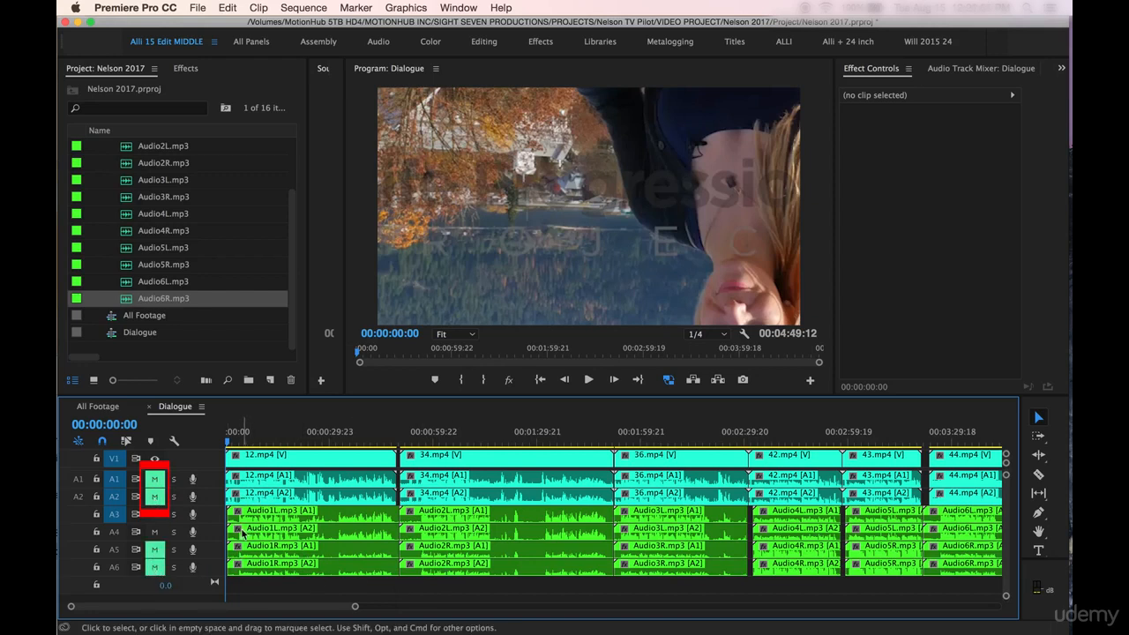
{"action": "key", "text": "="}
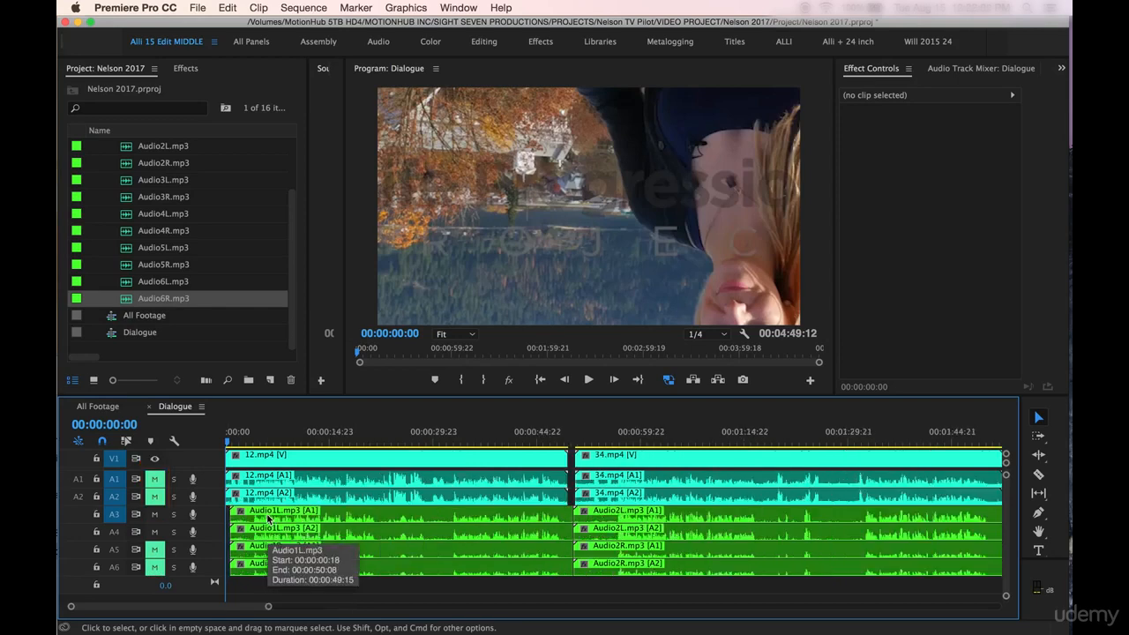
{"action": "key", "text": "-"}
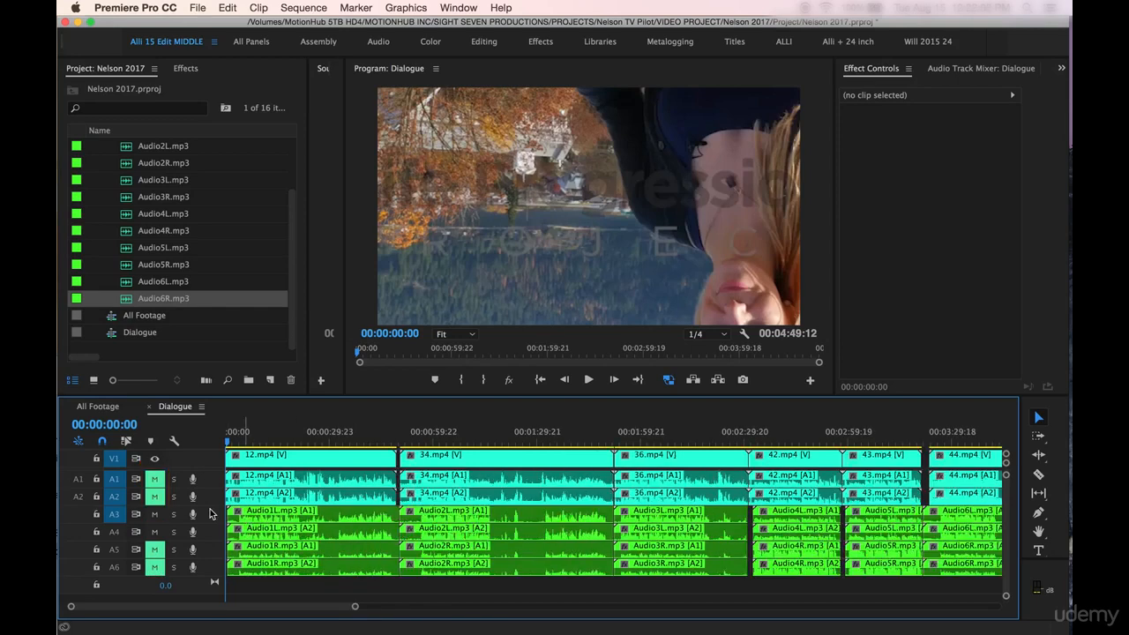
{"action": "key", "text": "-"}
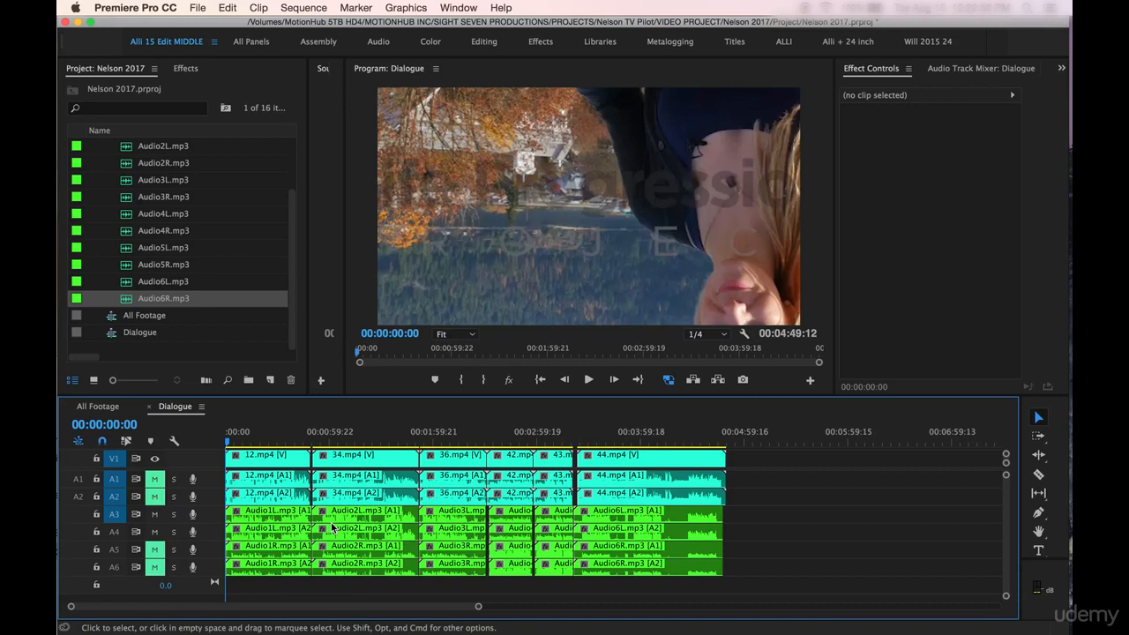
{"action": "left_click", "coordinate": [170, 269]}
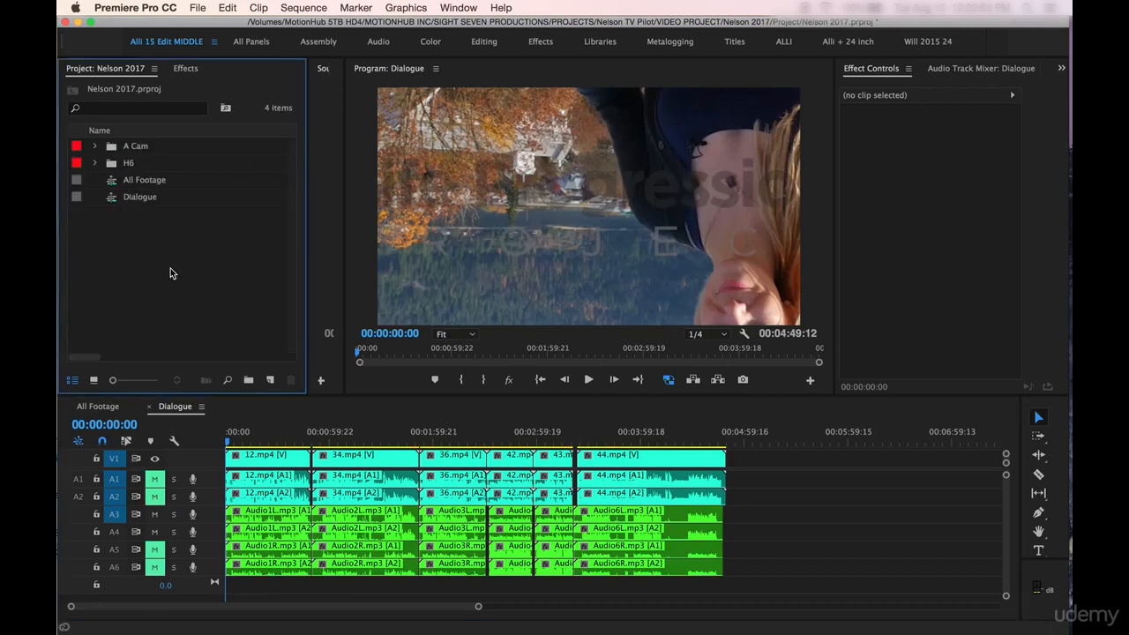